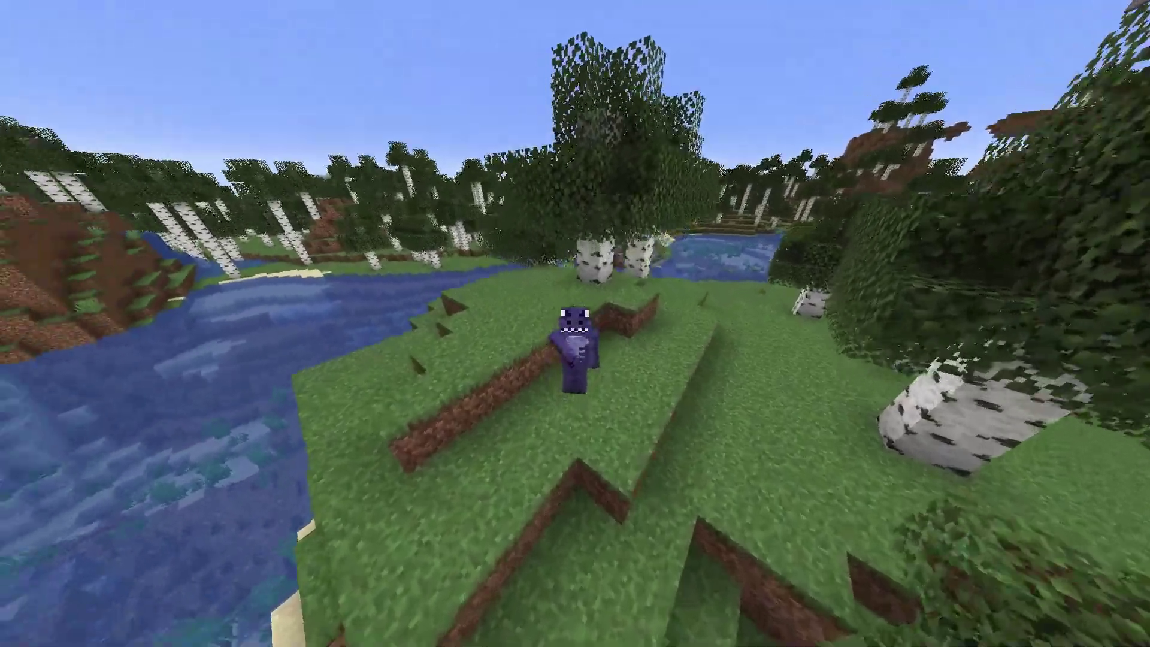
# Open the JourneyMap fullscreen map, scroll its zoom, then close it back to the game.
pyautogui.press('j')
pyautogui.scroll(-1, 547, 215)
pyautogui.scroll(1, 546, 216)
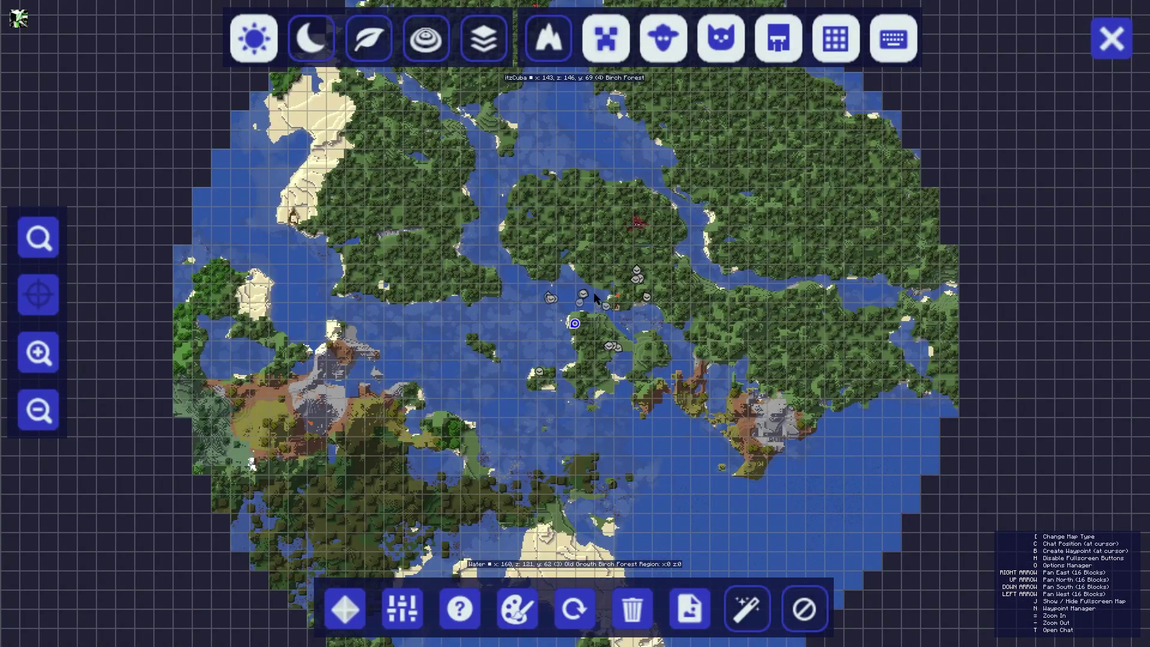
pyautogui.press('j')
# Restore the HUD minimap and walk the character onto the grassy hill.
pyautogui.press('w')
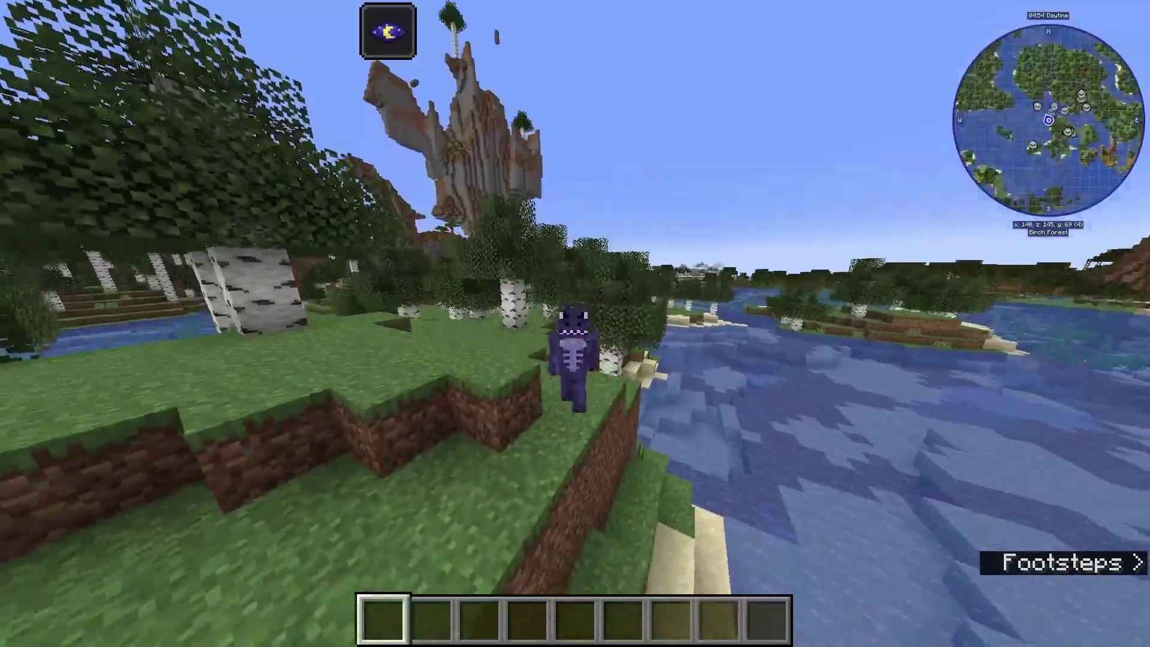
pyautogui.press('w')
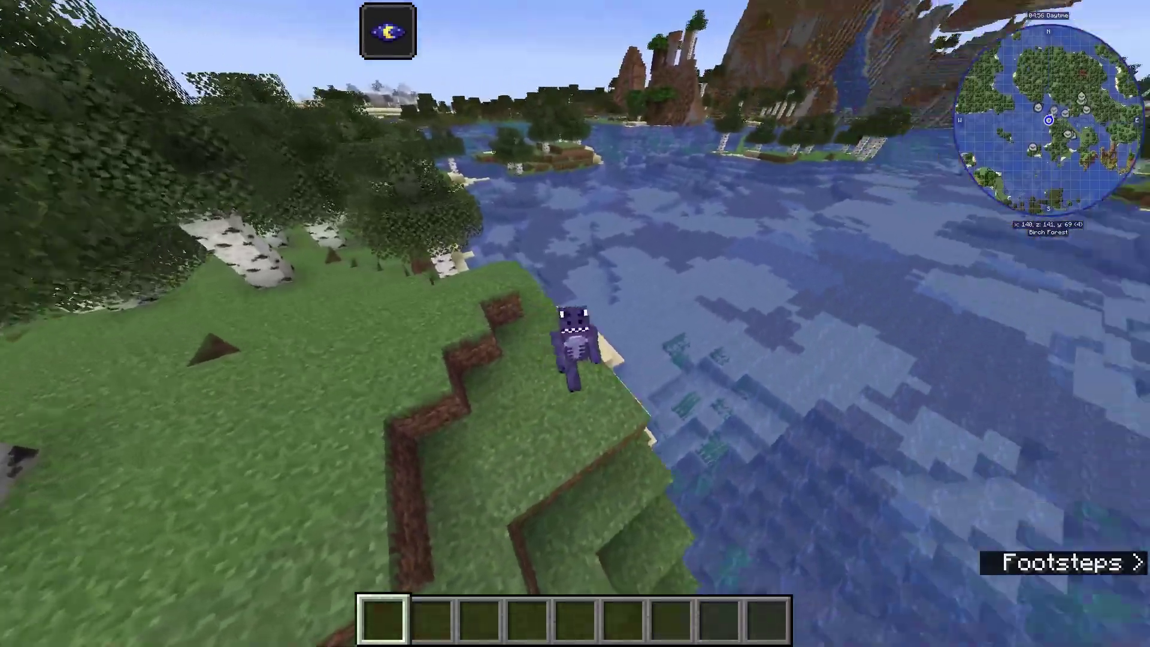
pyautogui.press('w')
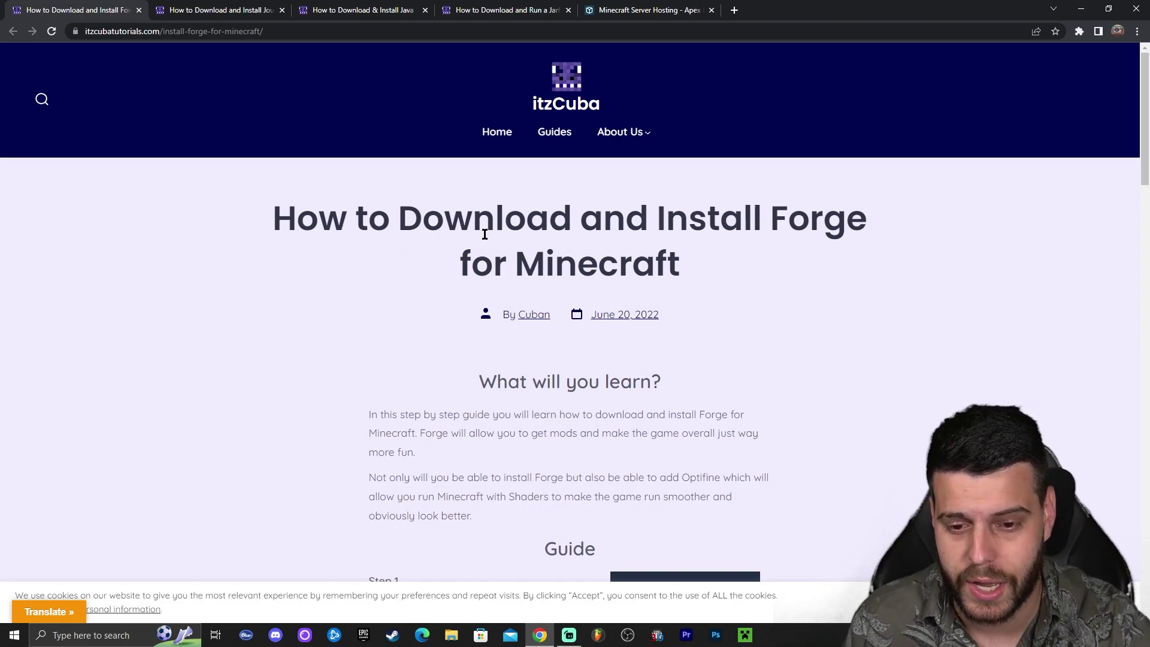
pyautogui.scroll(-5, 485, 234)
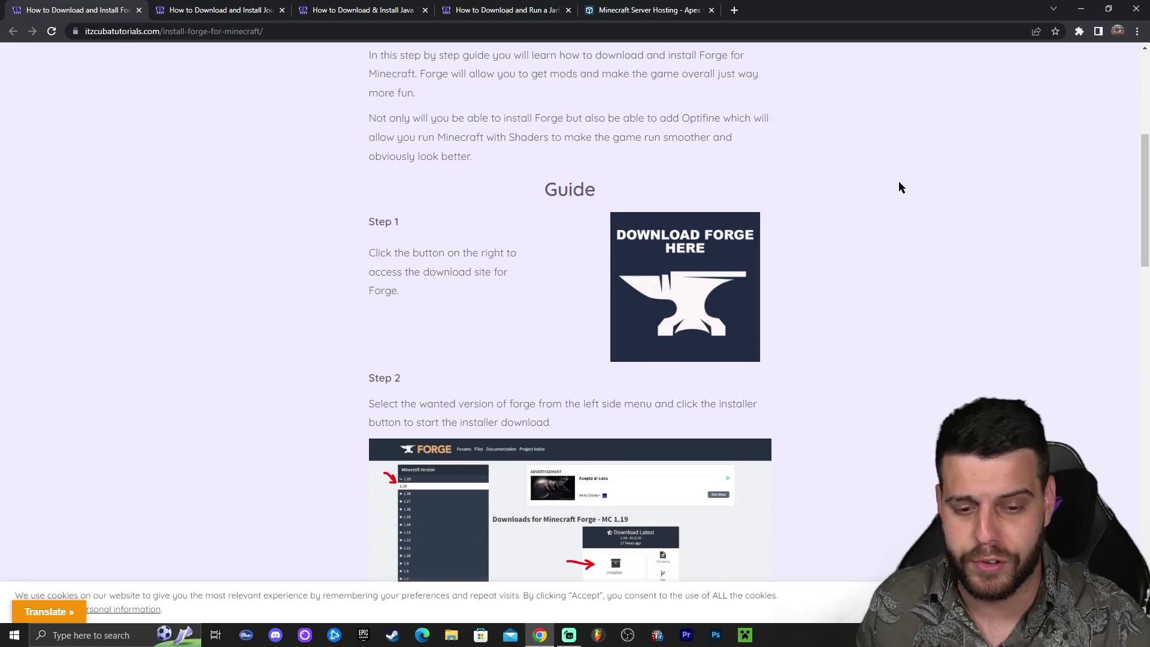
pyautogui.scroll(-10, 900, 188)
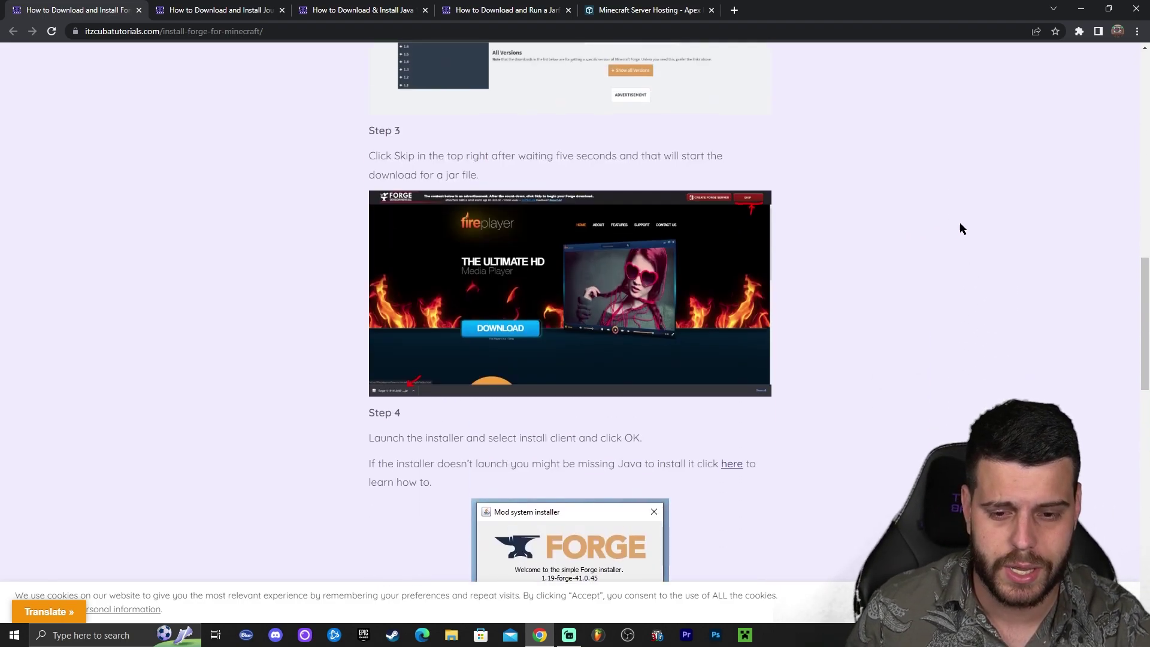
pyautogui.scroll(7, 960, 228)
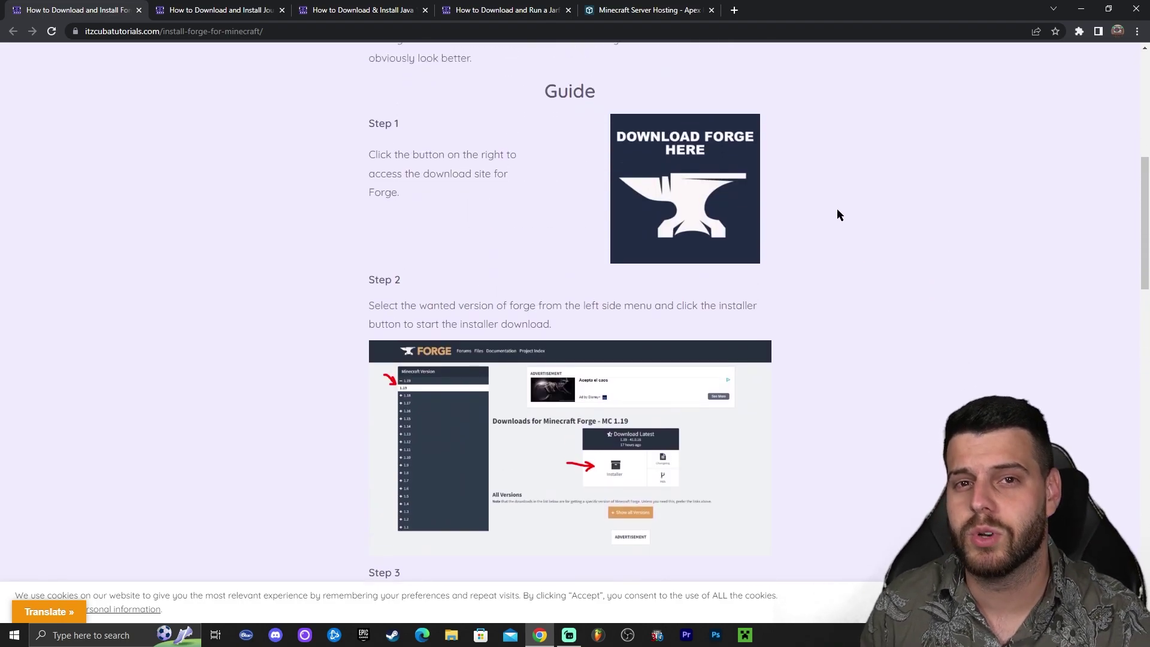
pyautogui.scroll(6, 839, 215)
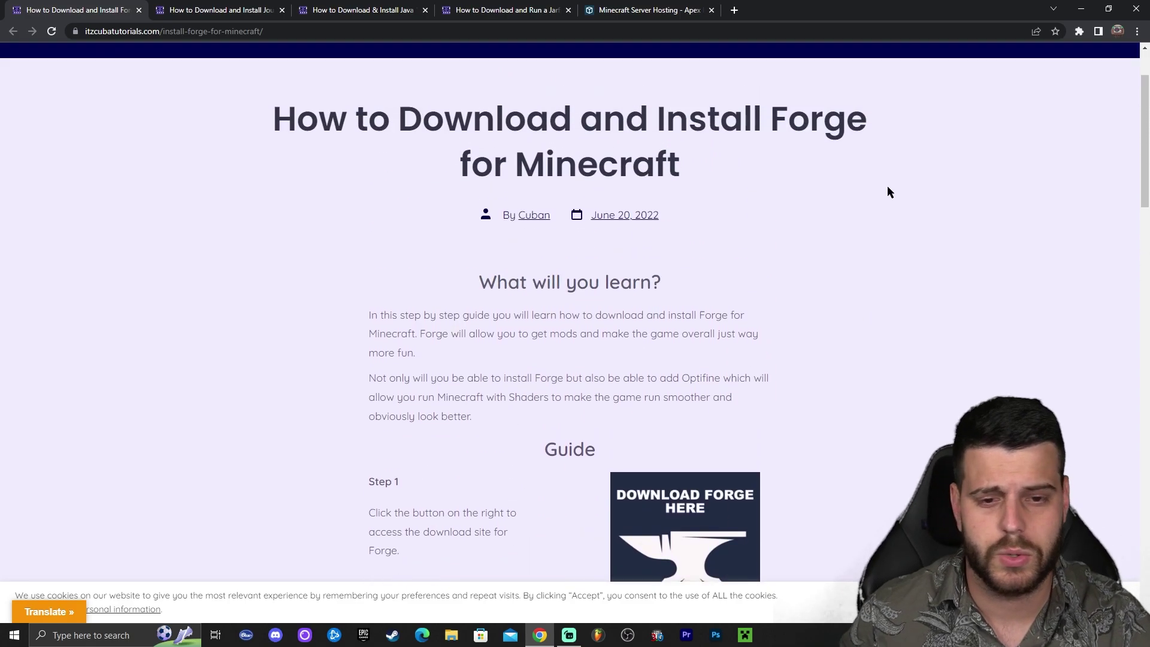
pyautogui.scroll(1, 889, 191)
pyautogui.scroll(-3, 730, 142)
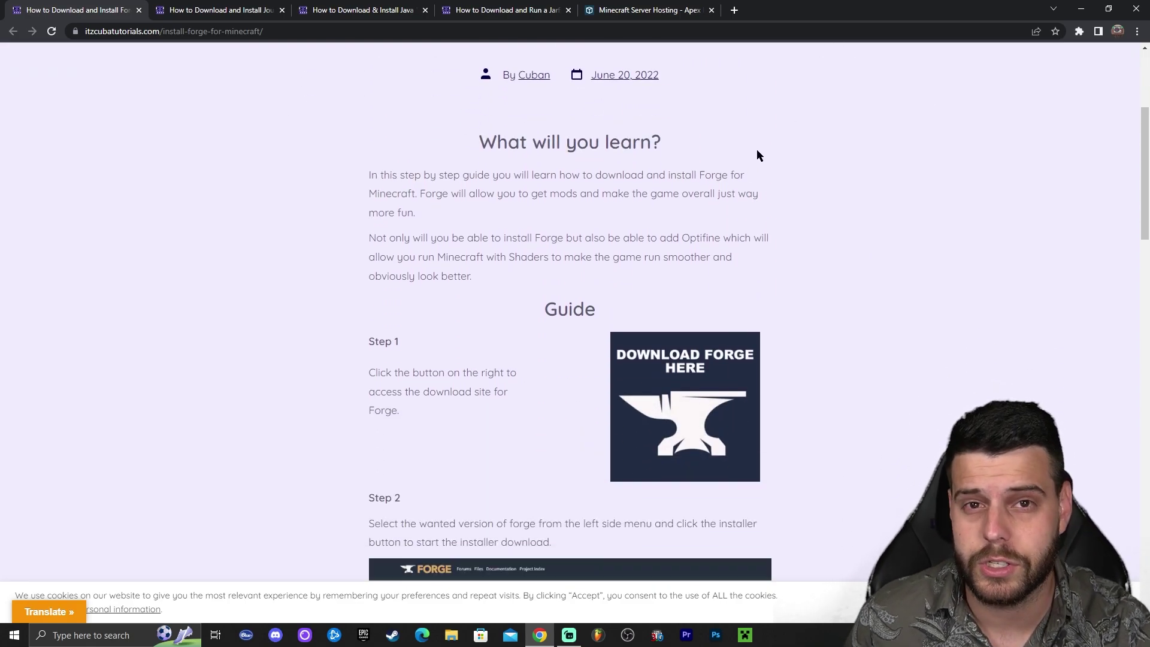
pyautogui.scroll(-3, 839, 144)
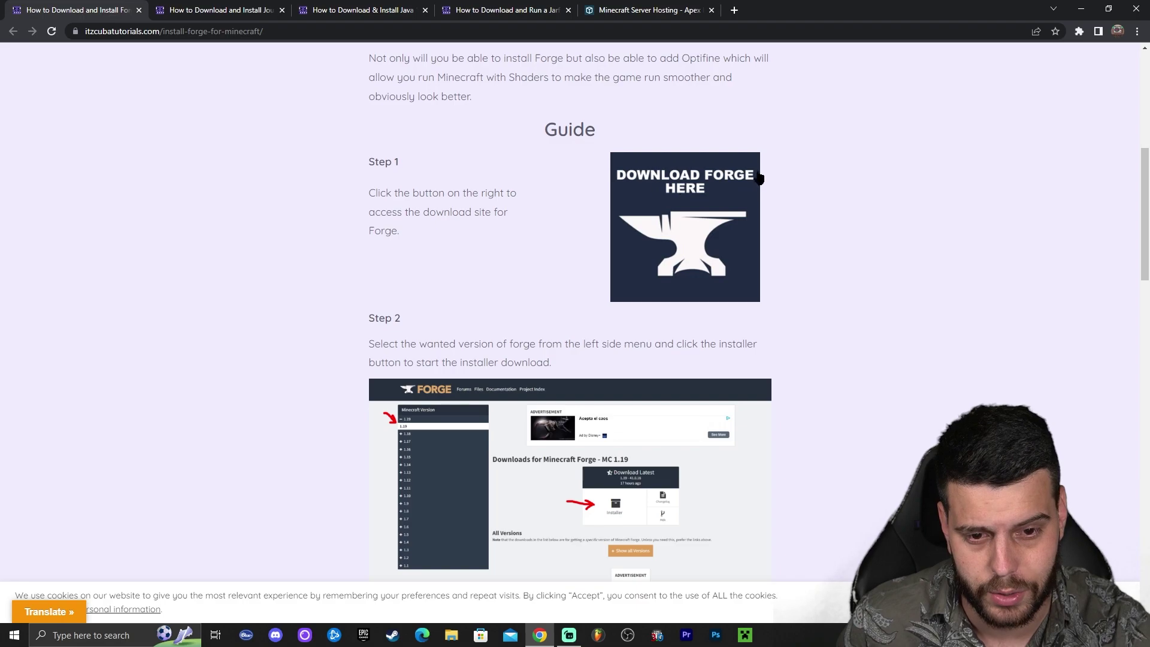
# Open the Forge download site from the guide's link and highlight its 1.19 version heading.
pyautogui.click(682, 202)
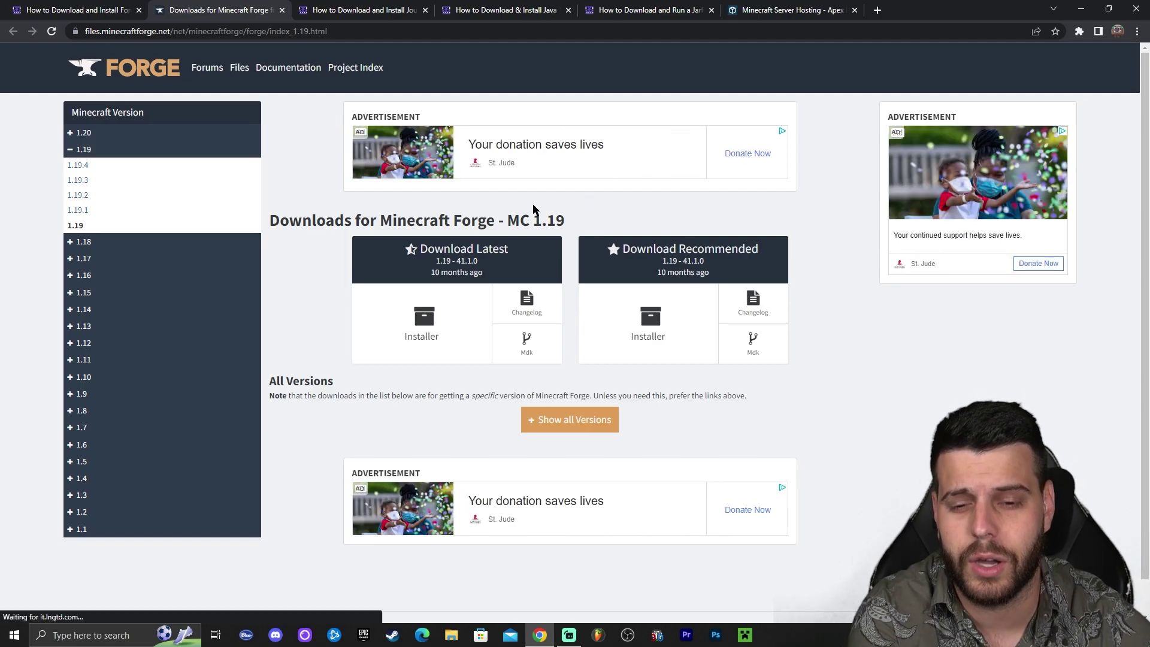
pyautogui.moveTo(566, 221); pyautogui.dragTo(532, 222)
pyautogui.click(558, 212)
pyautogui.click(540, 221)
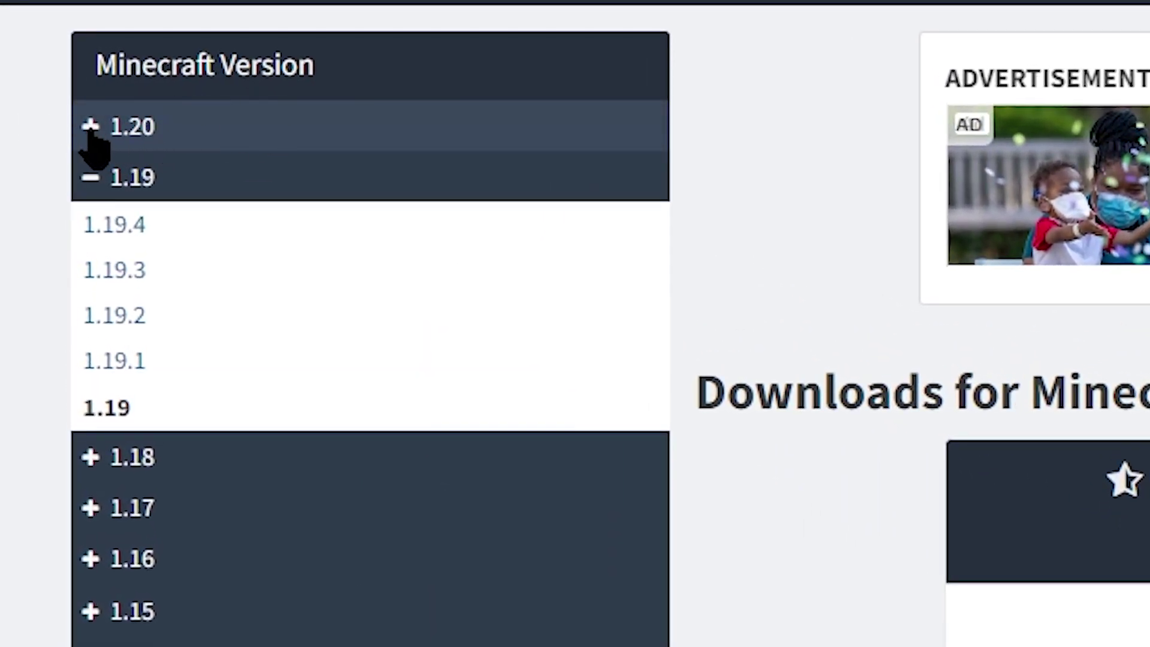
# Expand 1.20 in the Minecraft Version sidebar and open the Forge 1.20 downloads page.
pyautogui.click(133, 137)
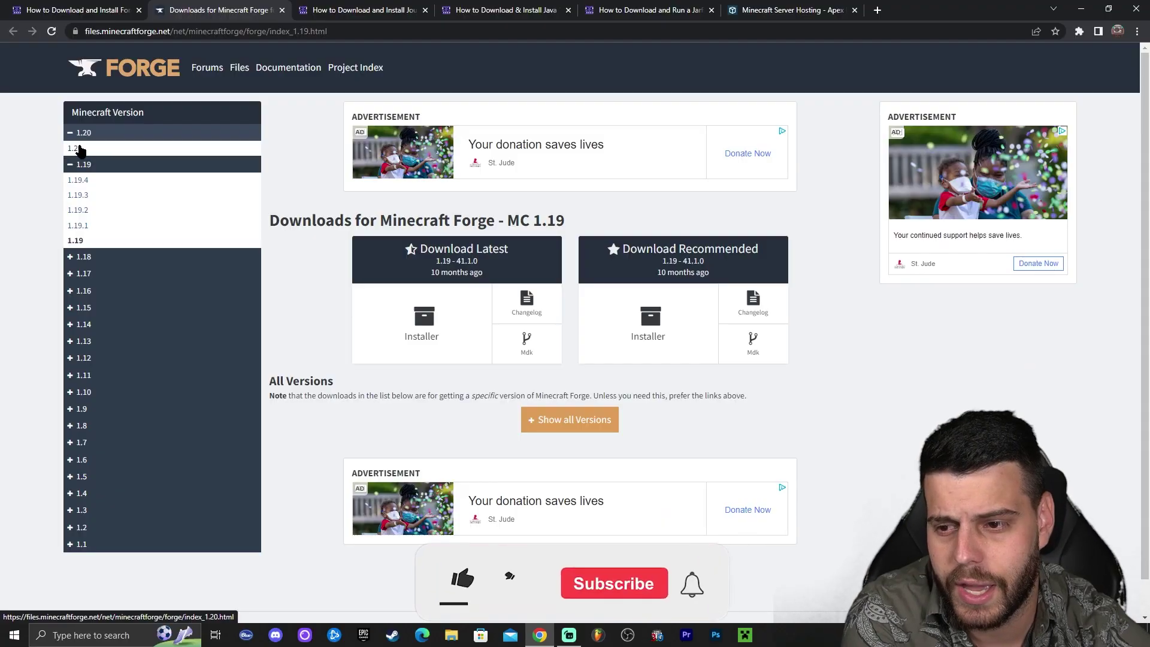
pyautogui.click(74, 150)
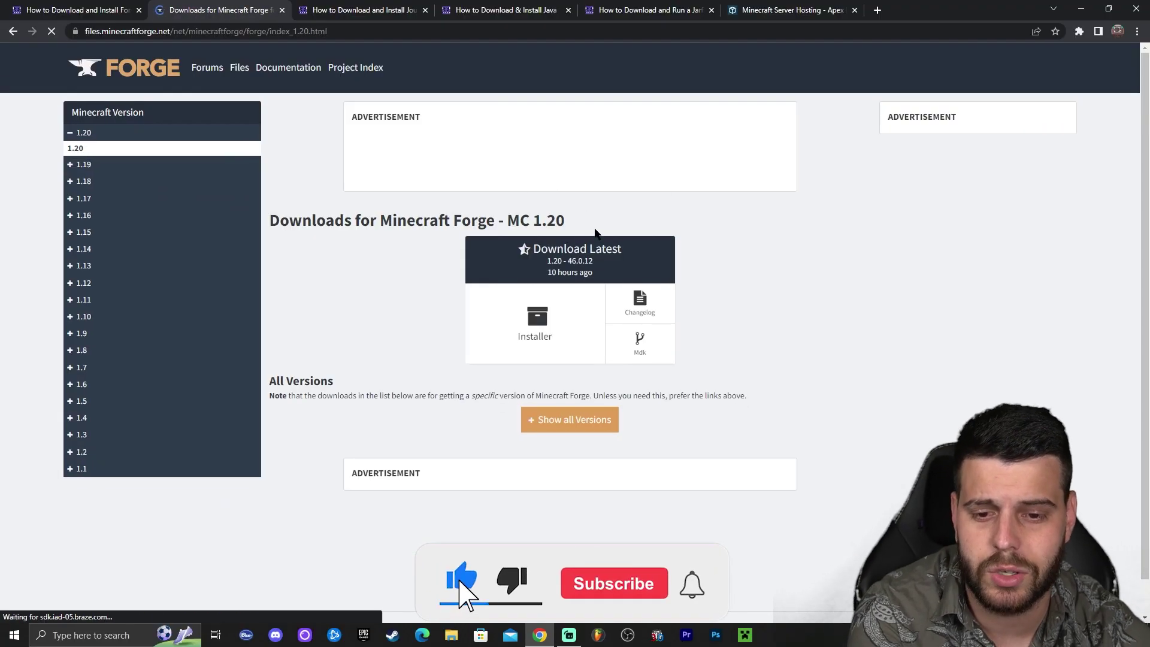
pyautogui.moveTo(565, 222); pyautogui.dragTo(531, 223)
pyautogui.click(578, 218)
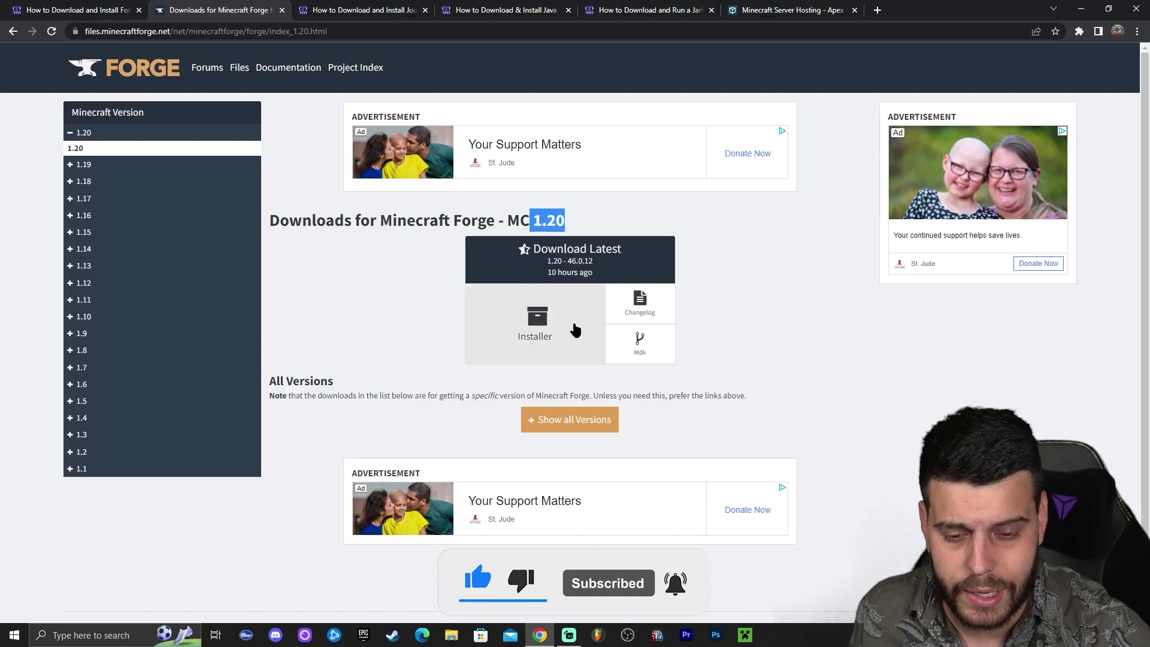
pyautogui.click(575, 215)
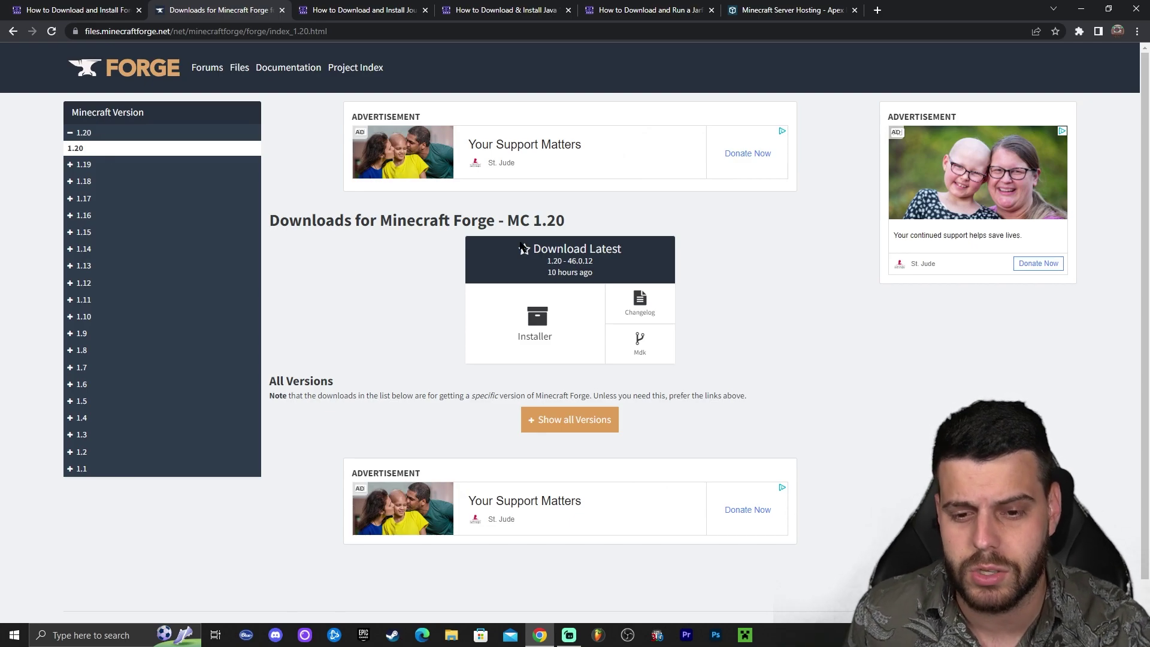
# Download forge-1.20-46.0.12-installer.jar, then drag a copy from Downloads onto the desktop and refresh it.
pyautogui.click(538, 318)
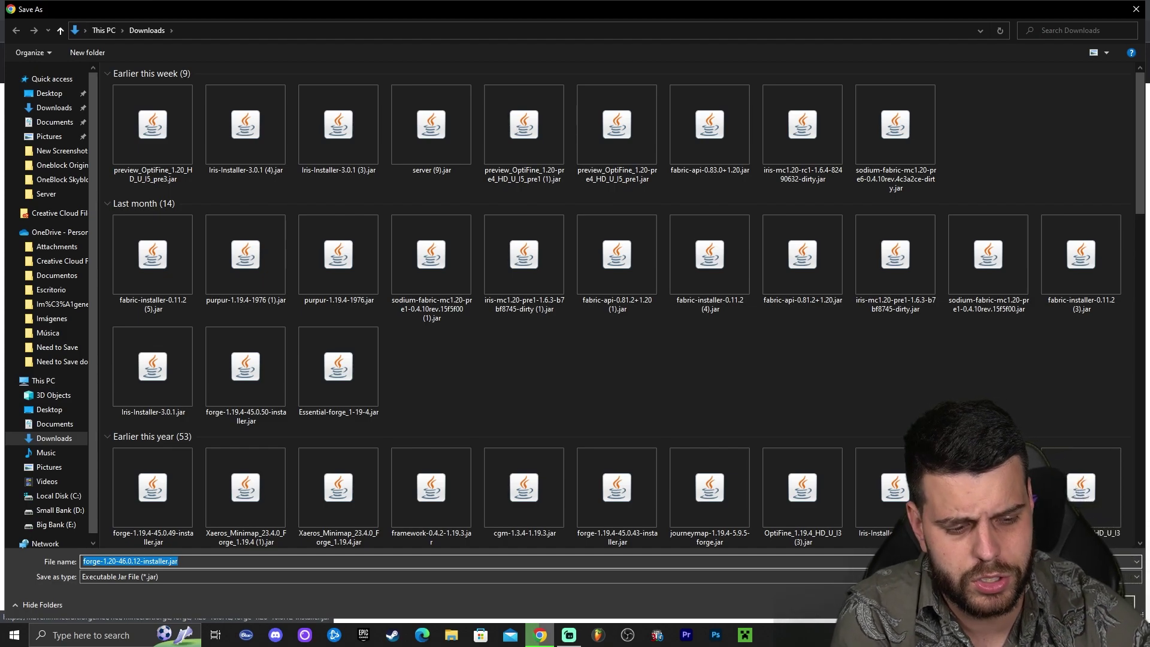
pyautogui.press('Return')
pyautogui.moveTo(1007, 9); pyautogui.dragTo(1018, 46)
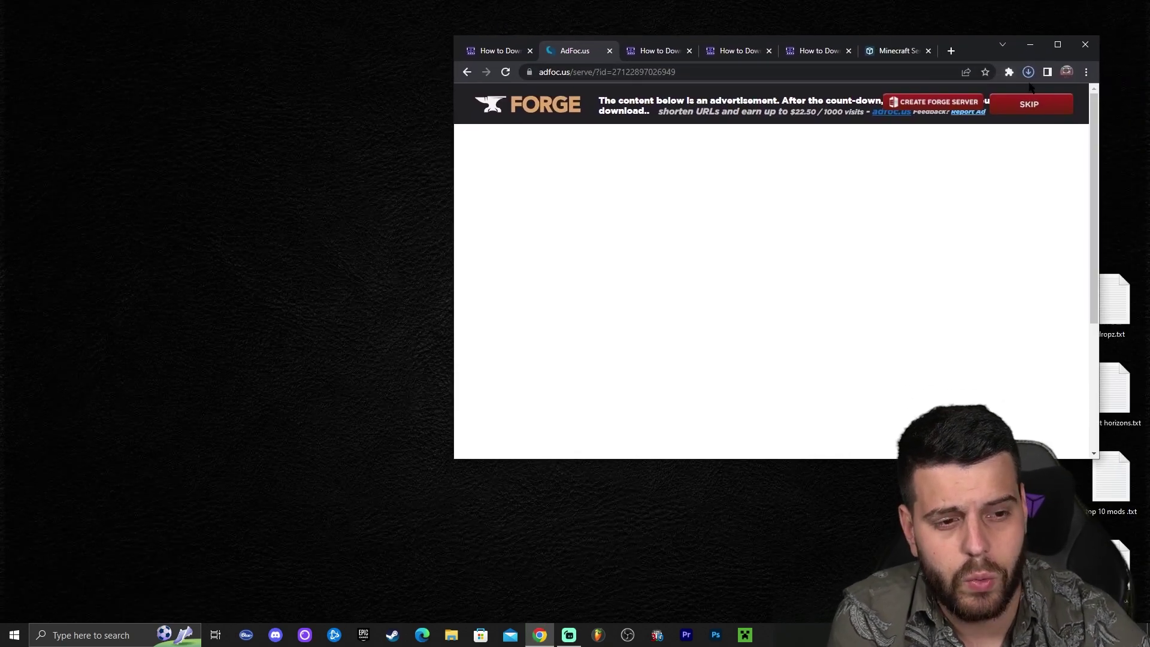
pyautogui.click(1028, 72)
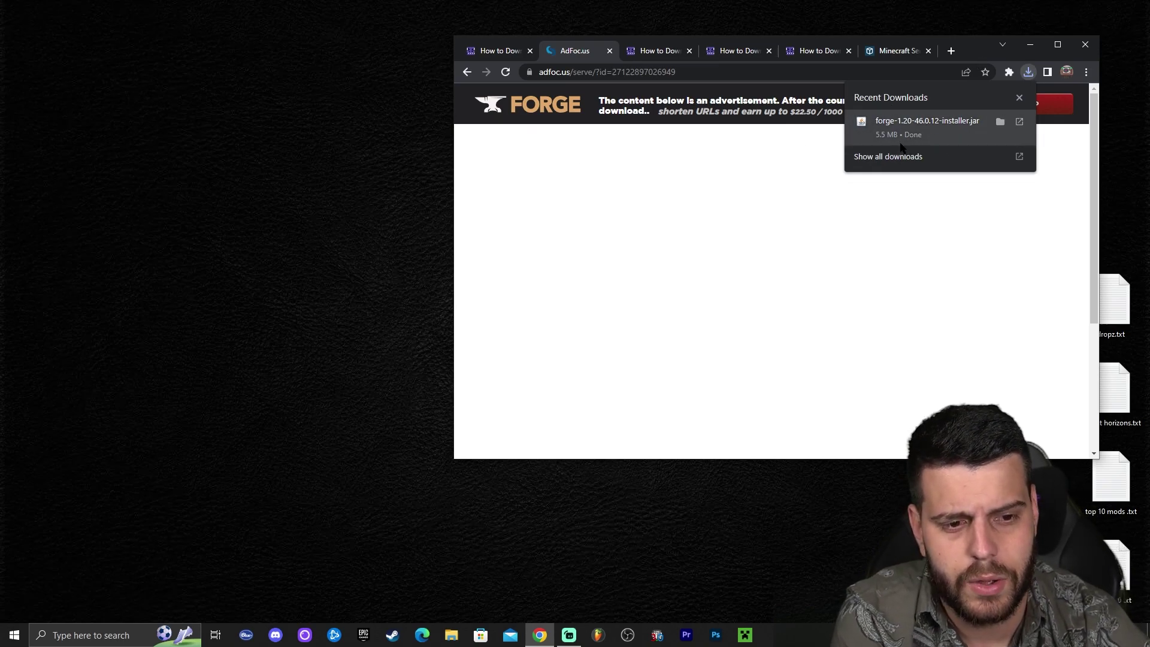
pyautogui.moveTo(900, 147); pyautogui.dragTo(180, 156)
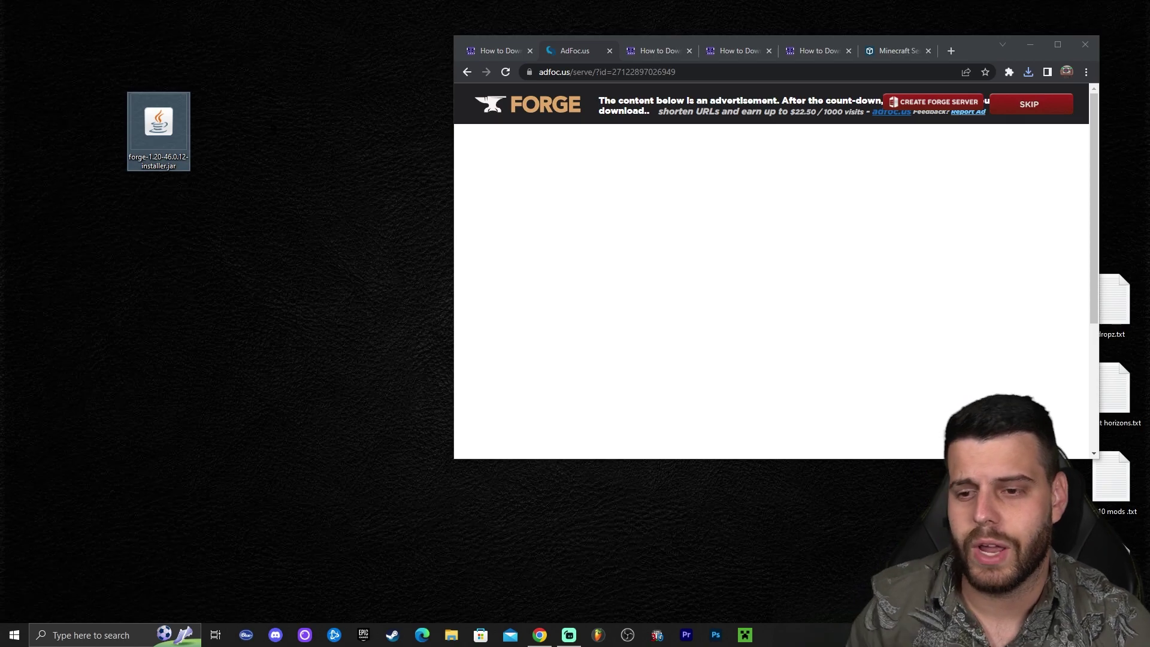
pyautogui.rightClick(269, 121)
pyautogui.rightClick(282, 133)
pyautogui.click(321, 167)
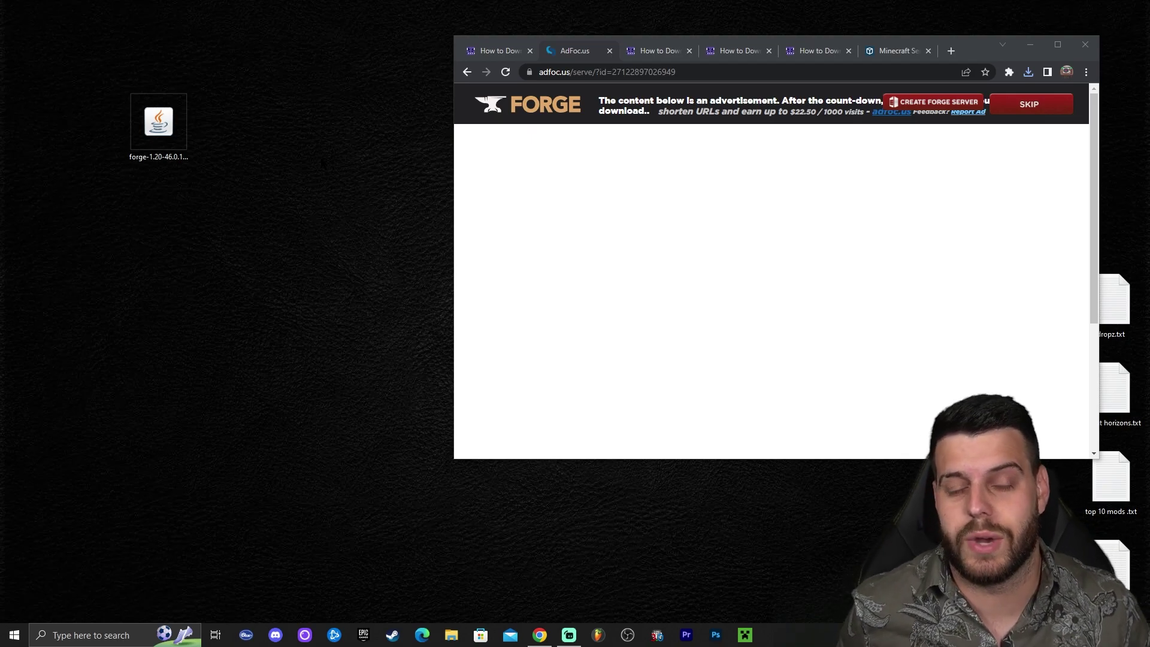
# Maximize Chrome, switch to the JourneyMap guide, and close the Forge guide and AdFoc.us tabs.
pyautogui.click(1058, 44)
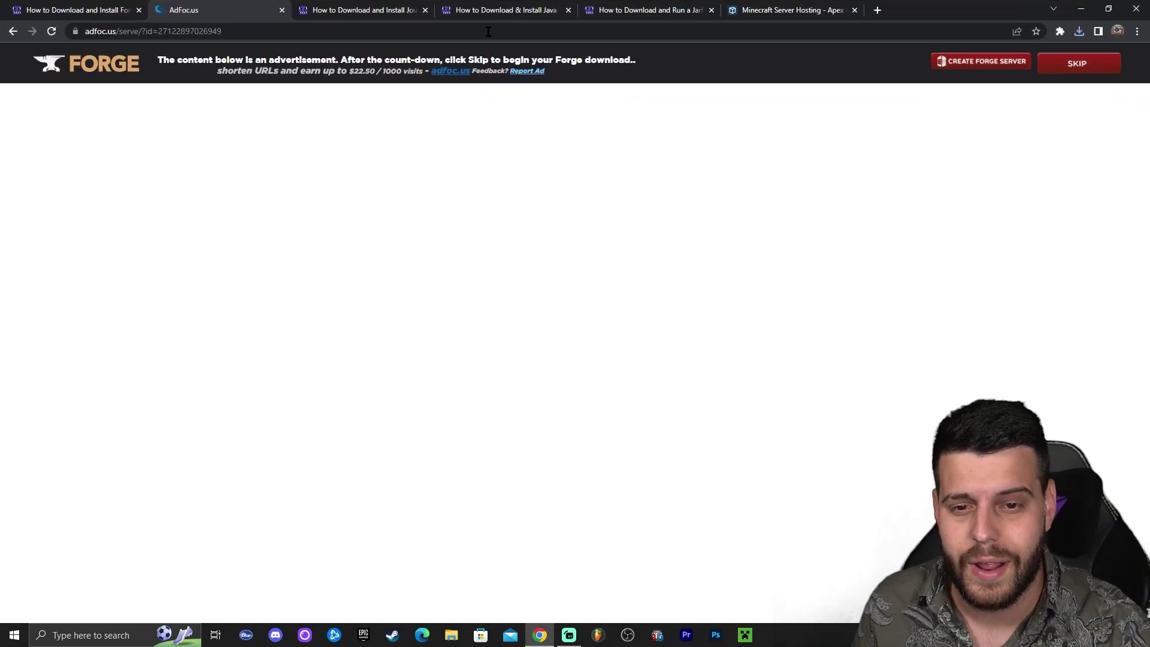
pyautogui.click(348, 10)
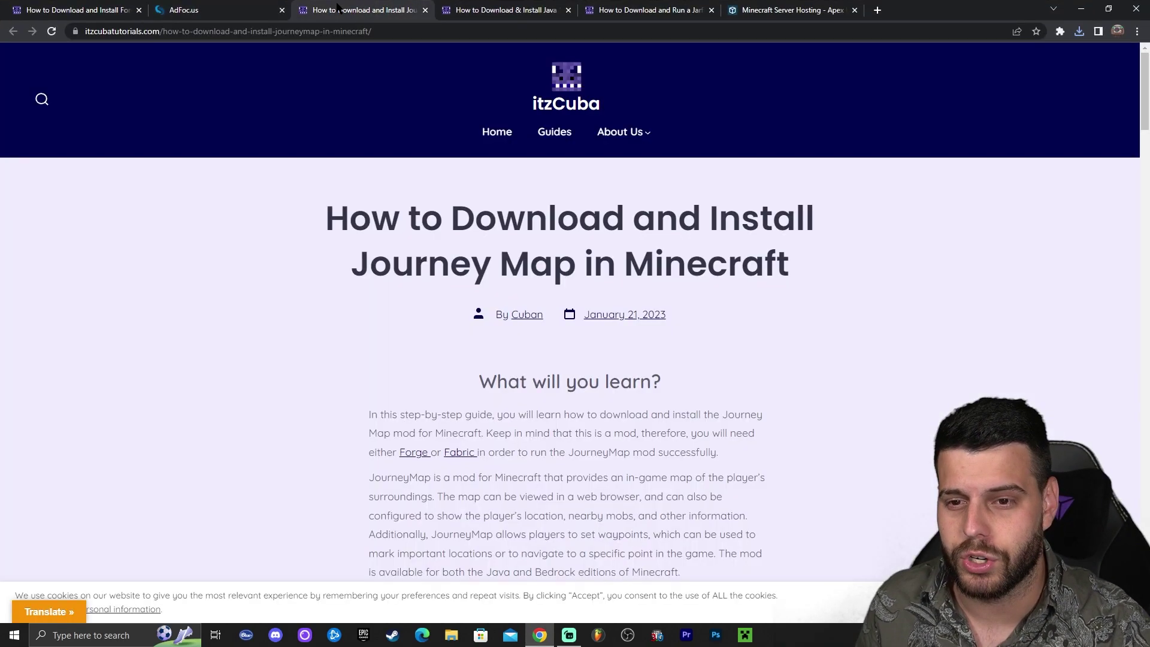
pyautogui.click(139, 9)
pyautogui.click(139, 10)
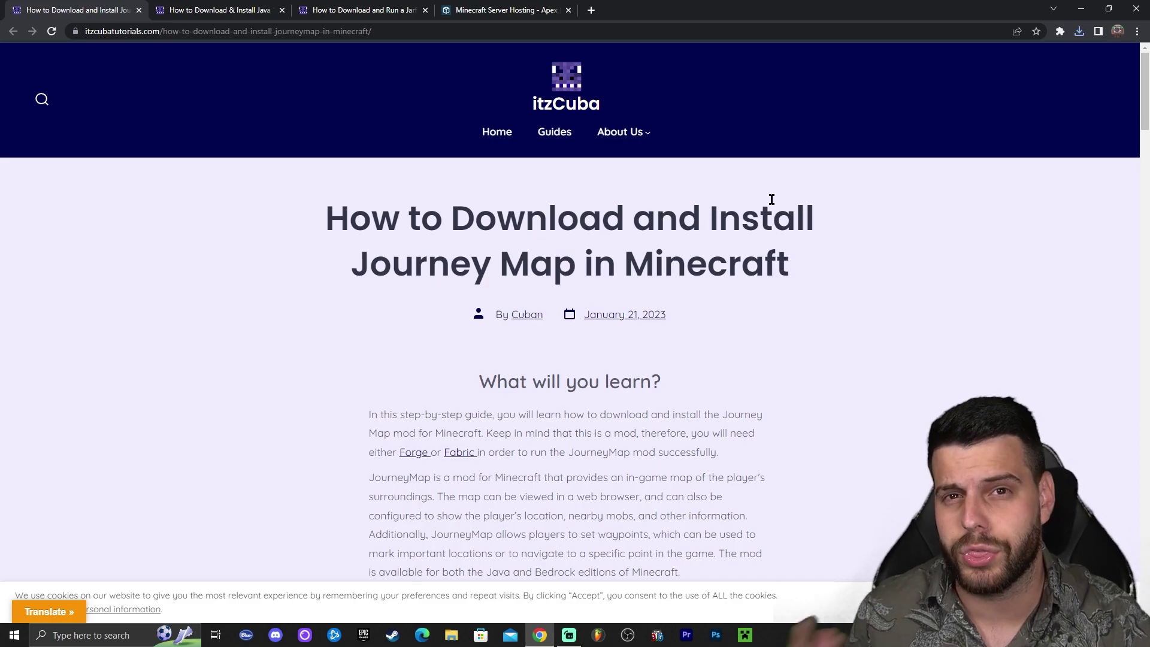
pyautogui.scroll(-8, 805, 226)
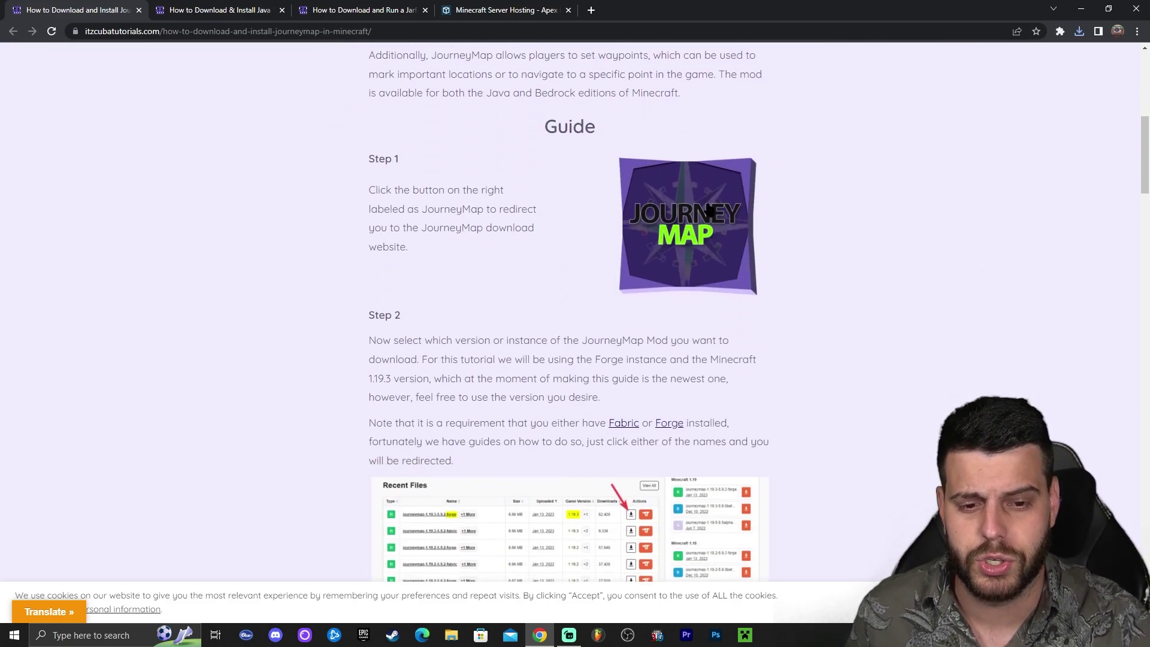
# Open JourneyMap on CurseForge and download the journeymap-1.20-5.9.7-forge file from its Files list.
pyautogui.click(695, 206)
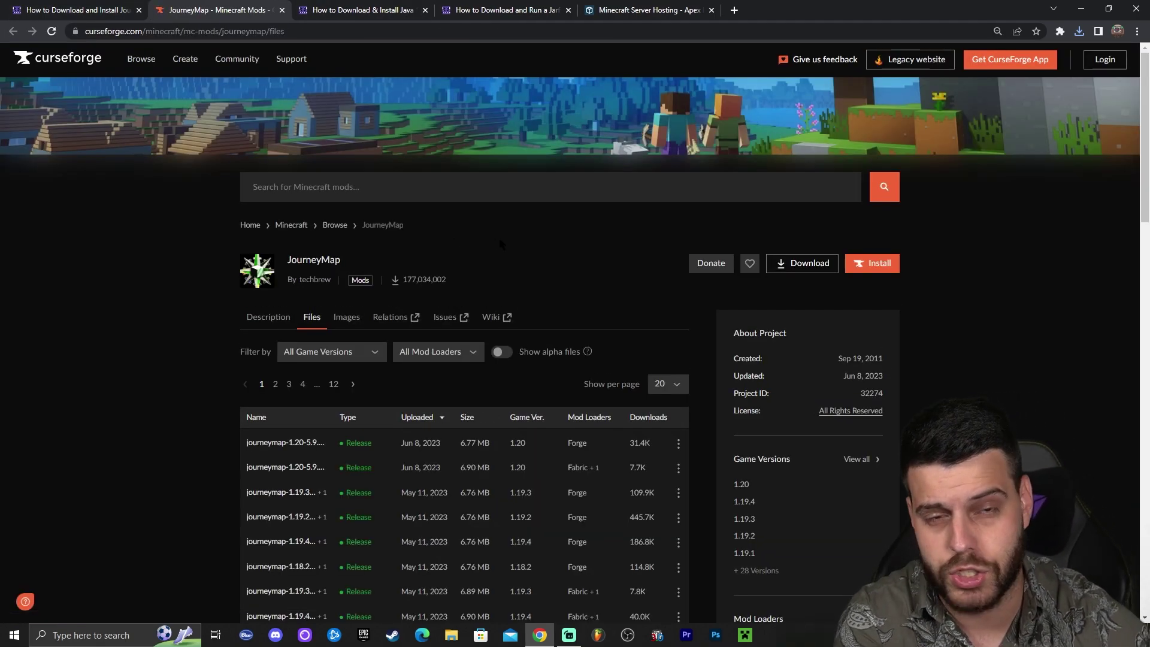
pyautogui.scroll(-4, 498, 238)
pyautogui.scroll(-2, 623, 141)
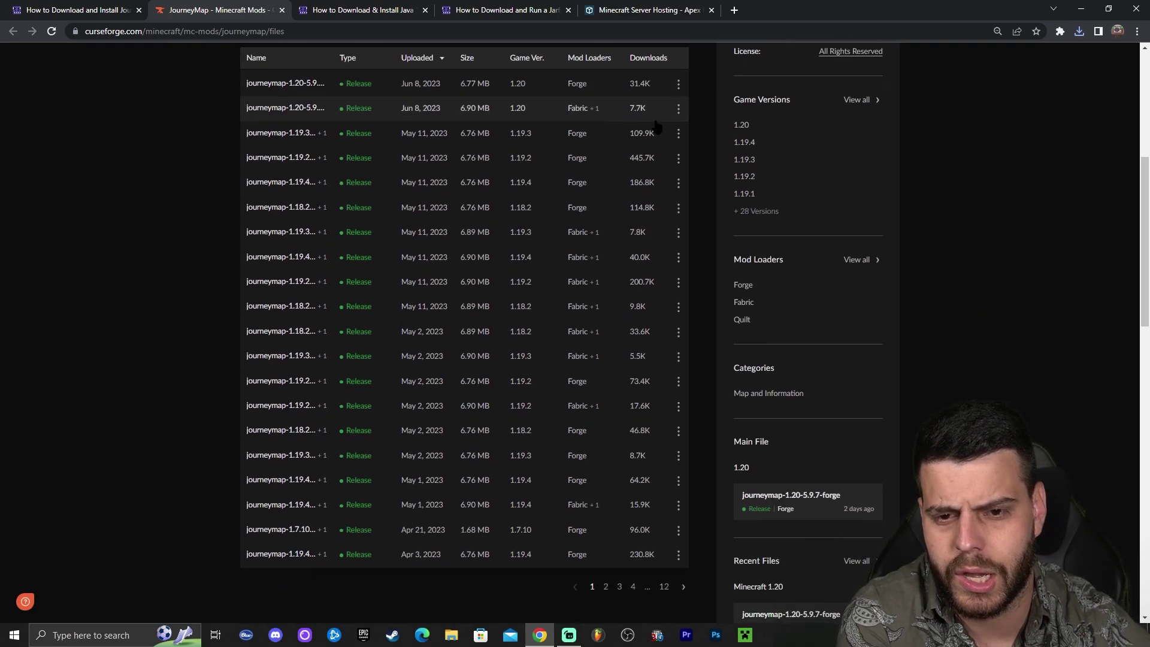
pyautogui.scroll(1, 556, 148)
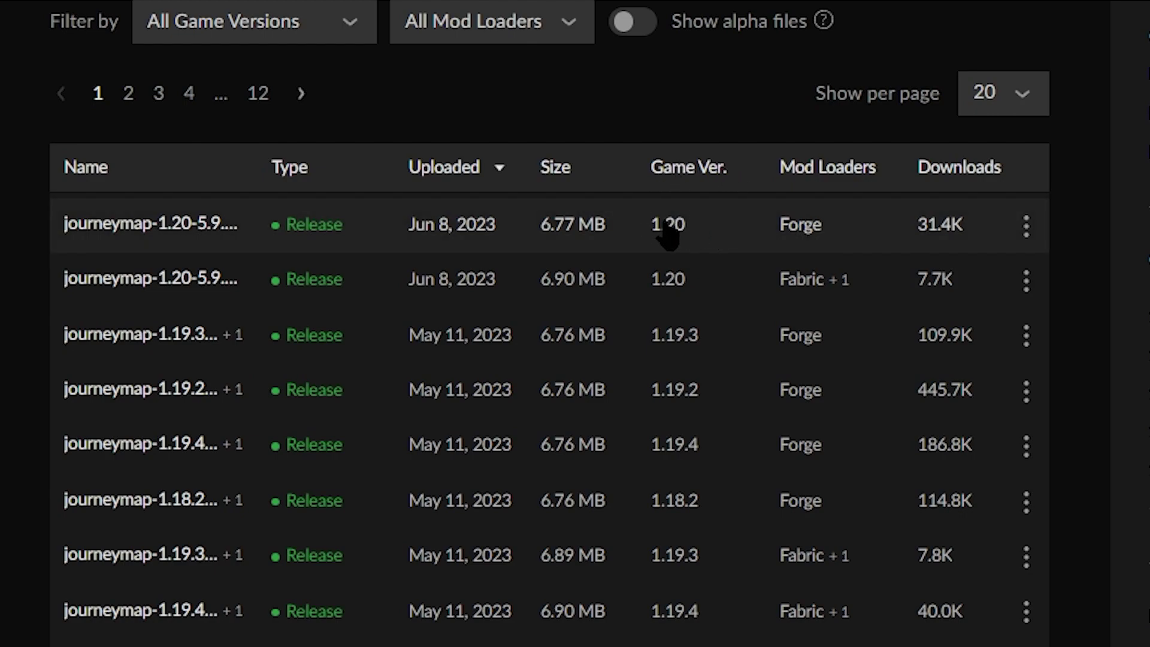
pyautogui.click(1027, 230)
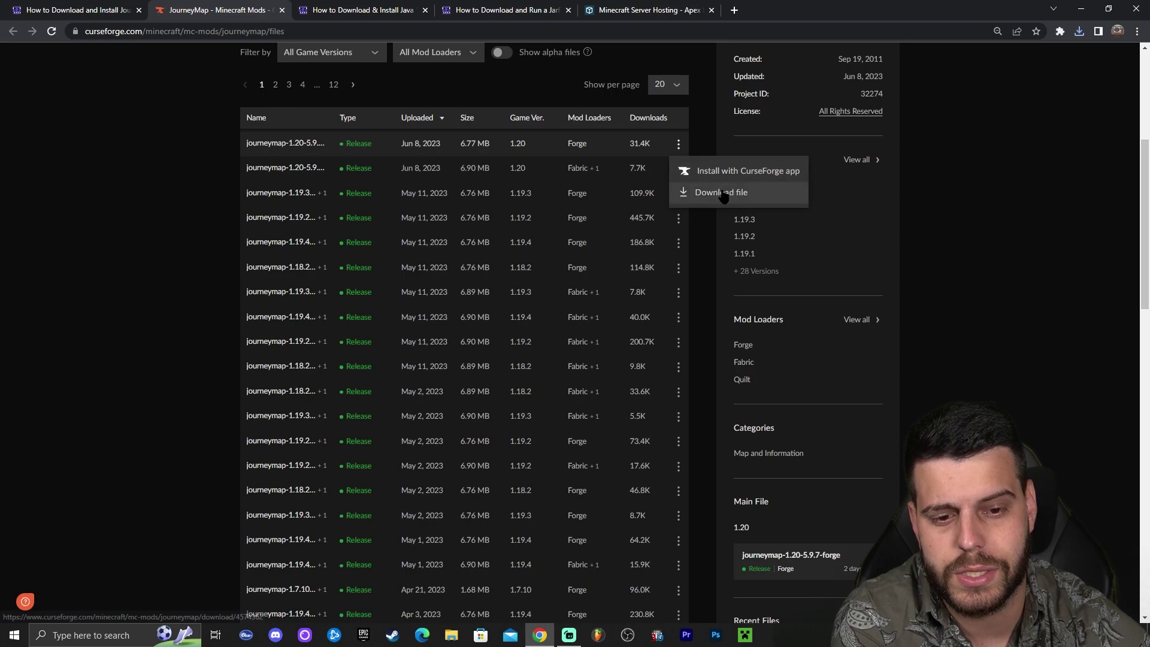
pyautogui.click(723, 193)
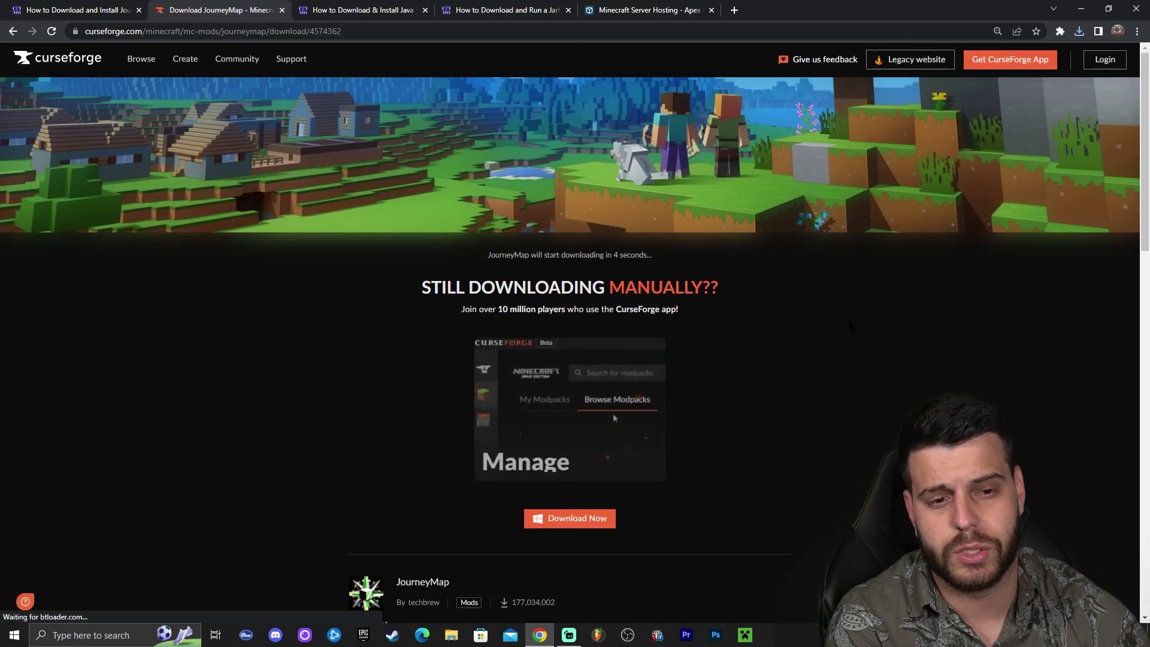
pyautogui.moveTo(851, 9); pyautogui.dragTo(801, 62)
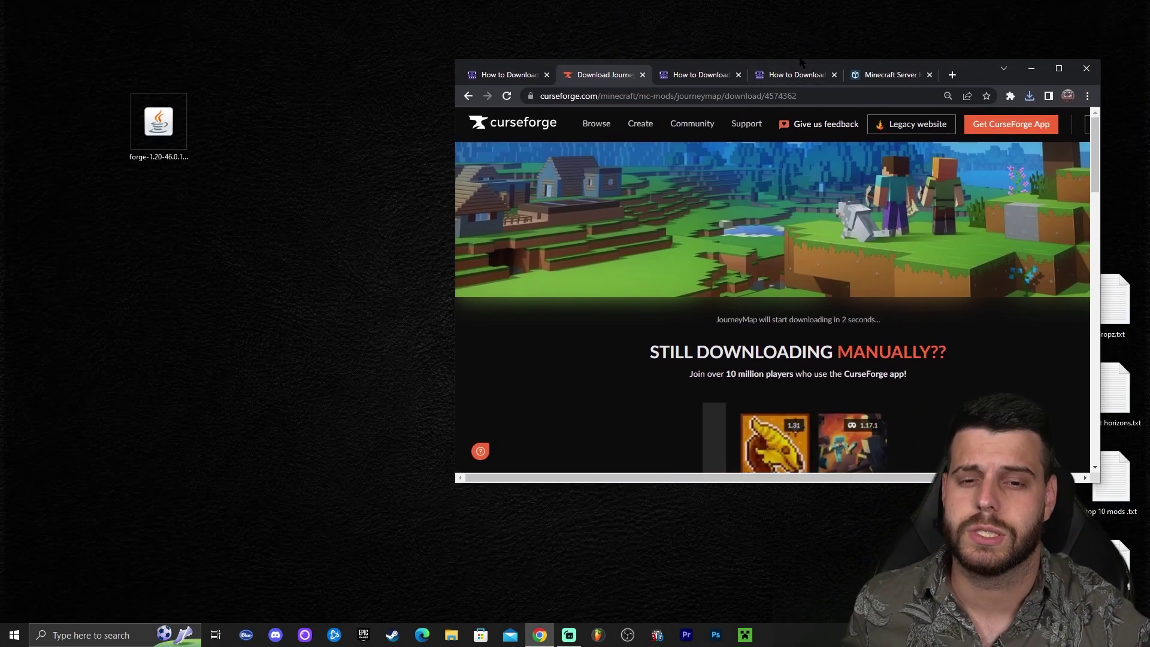
# Close the first tutorial tab, save the JourneyMap download, and drag journeymap-1.20-5.9.7-forge.jar onto the desktop.
pyautogui.click(547, 75)
pyautogui.press('Return')
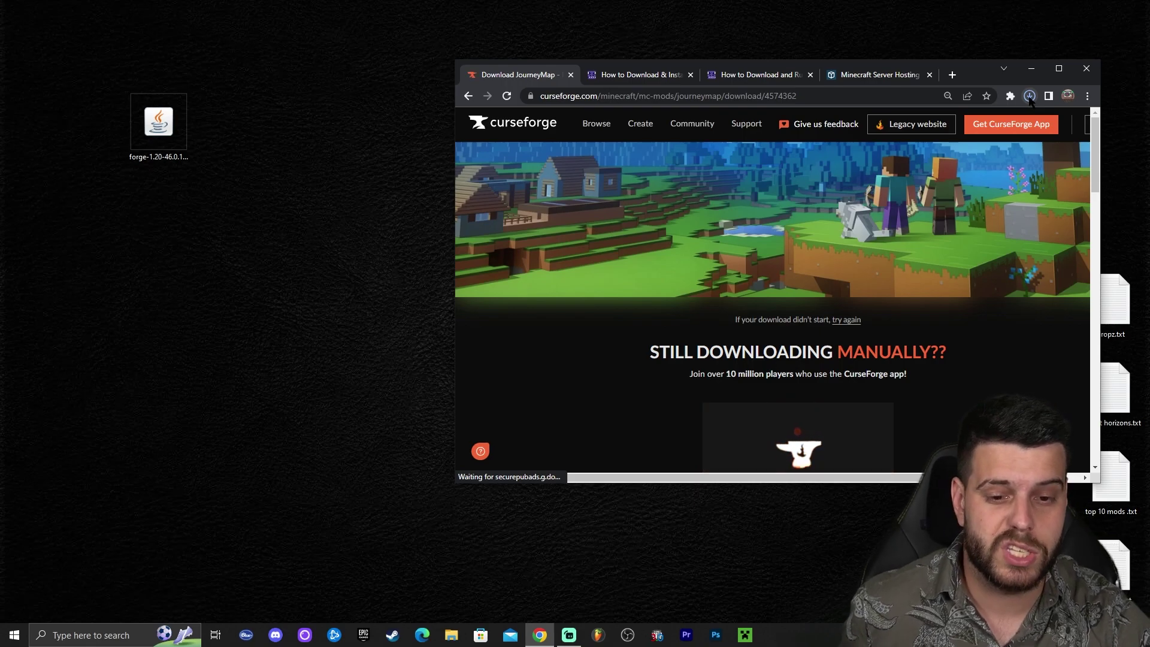
pyautogui.click(1030, 97)
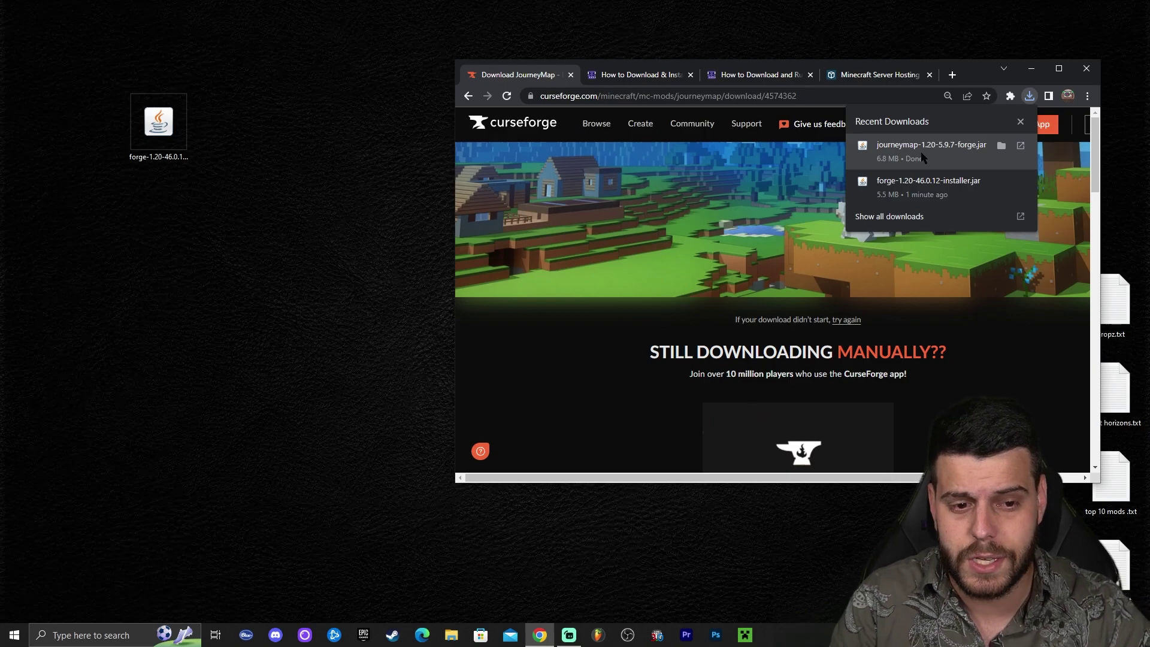
pyautogui.moveTo(931, 151); pyautogui.dragTo(336, 158)
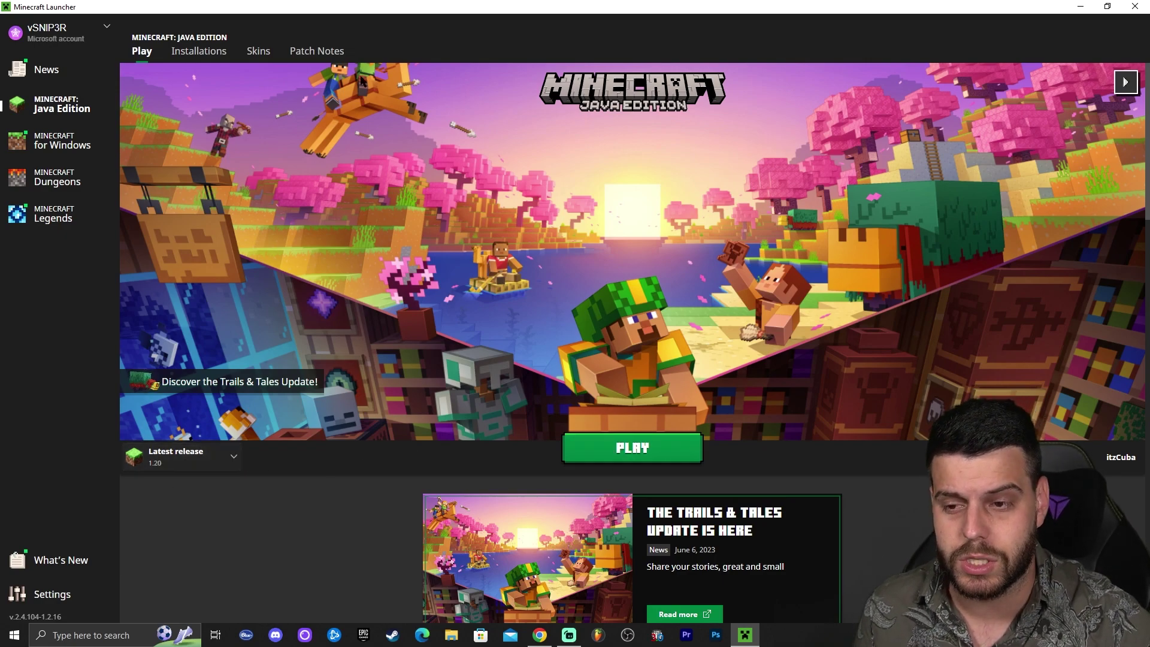
# Play the Latest release 1.20 profile and restore the launcher to a smaller window.
pyautogui.click(637, 448)
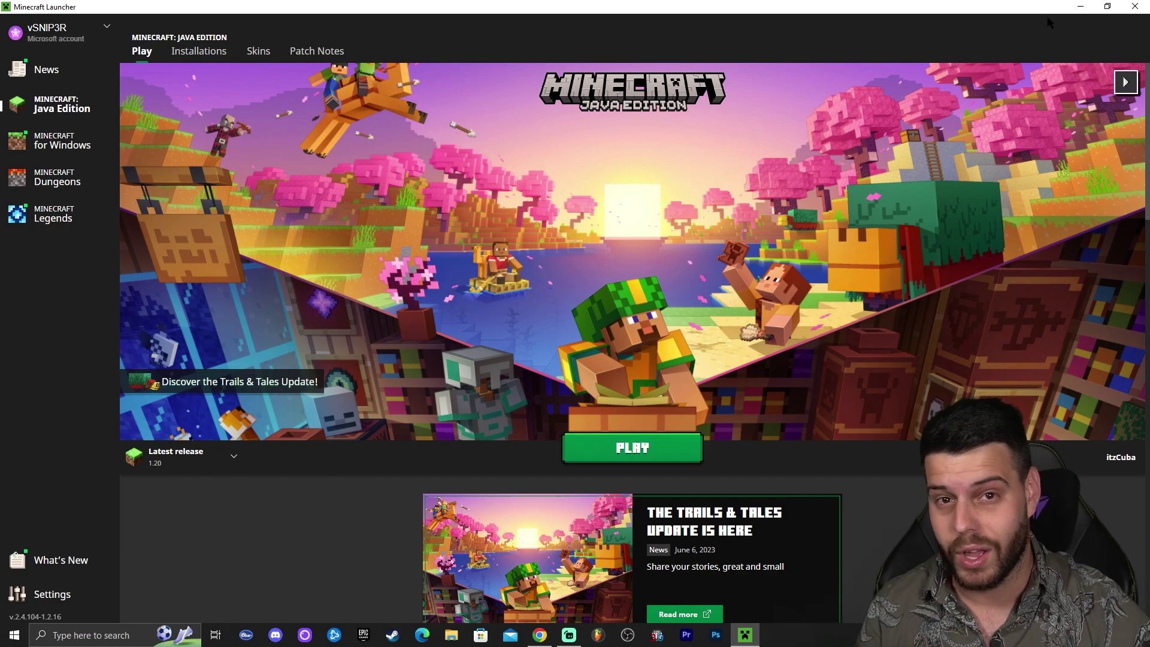
pyautogui.moveTo(899, 9); pyautogui.dragTo(779, 45)
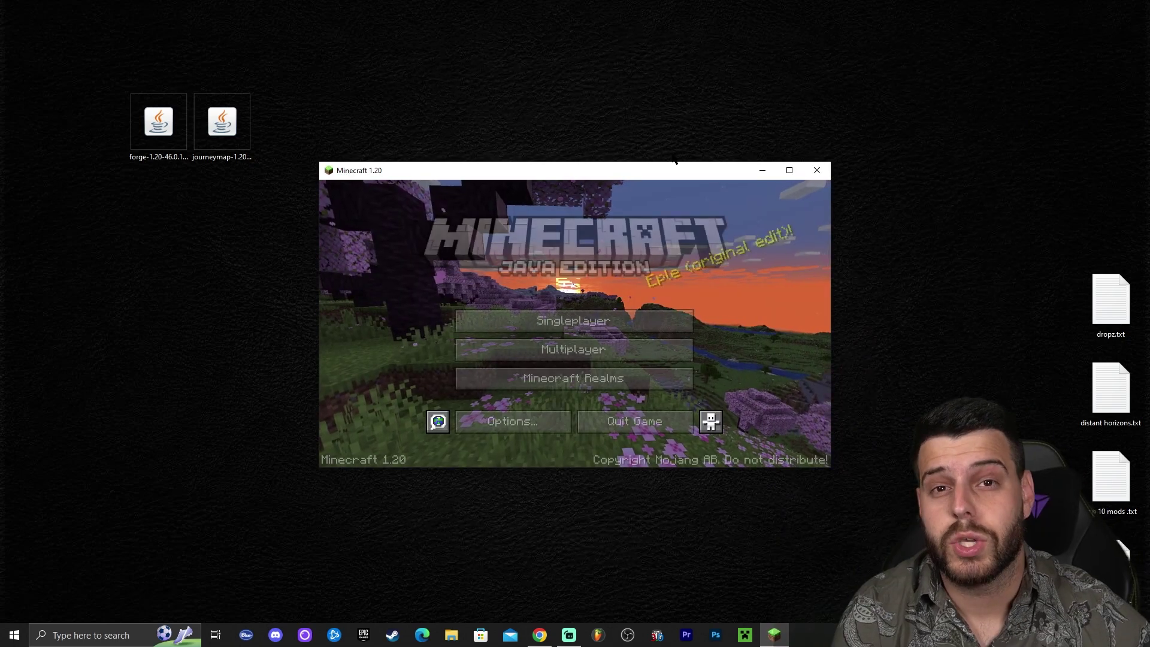
# Move the Minecraft 1.20 game window aside and refresh the desktop icons.
pyautogui.moveTo(662, 174); pyautogui.dragTo(686, 150)
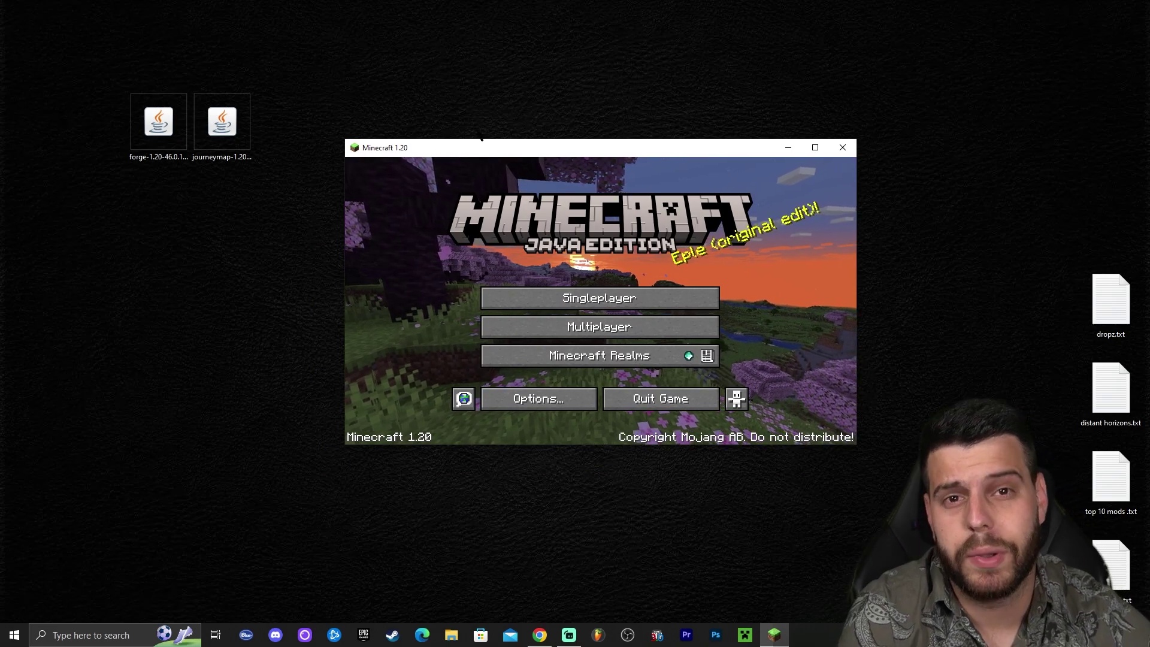
pyautogui.rightClick(502, 128)
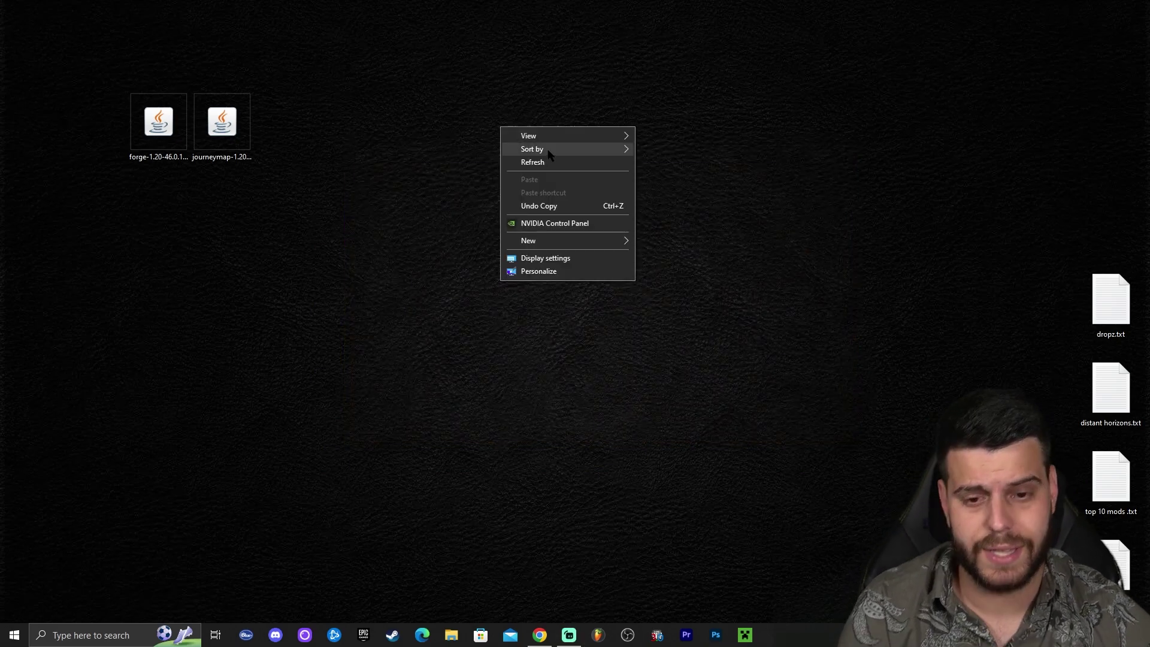
pyautogui.click(550, 162)
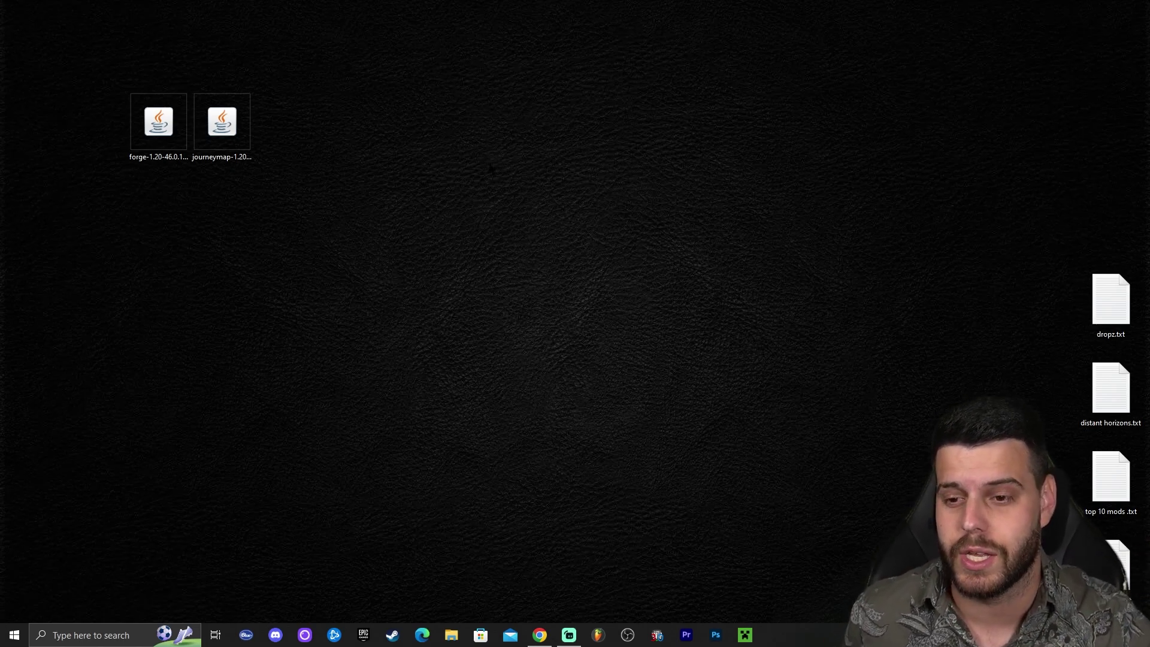
# Open the forge-1.20-46.0.12 installer jar and bring the Java 17 guide window forward.
pyautogui.click(159, 129)
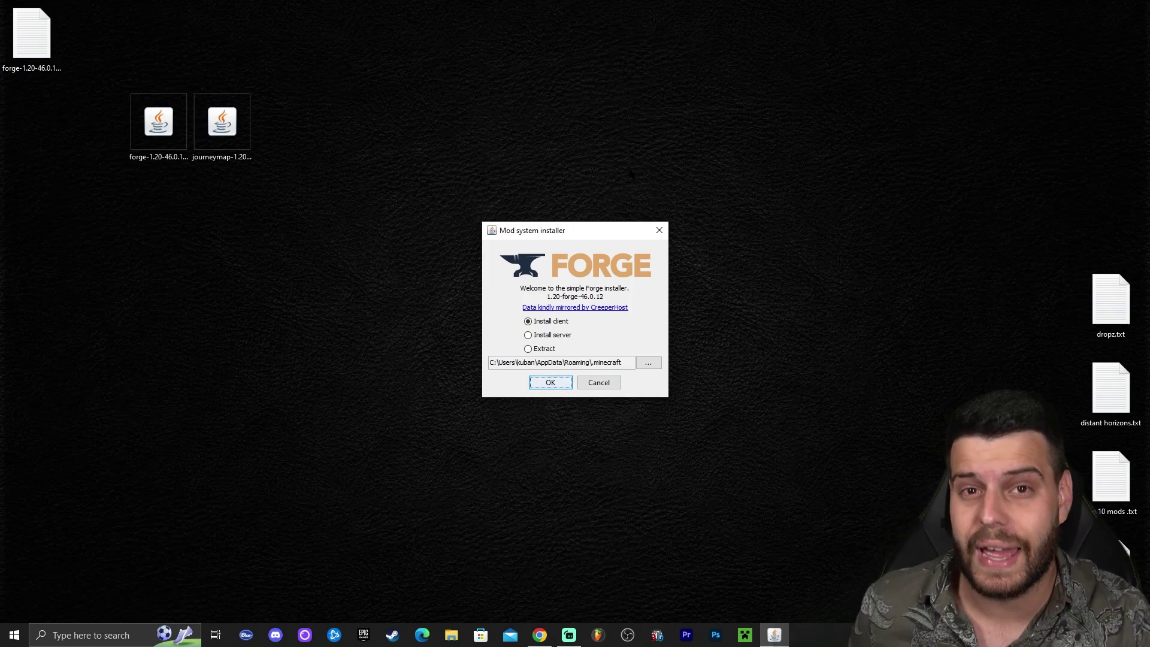
pyautogui.click(540, 635)
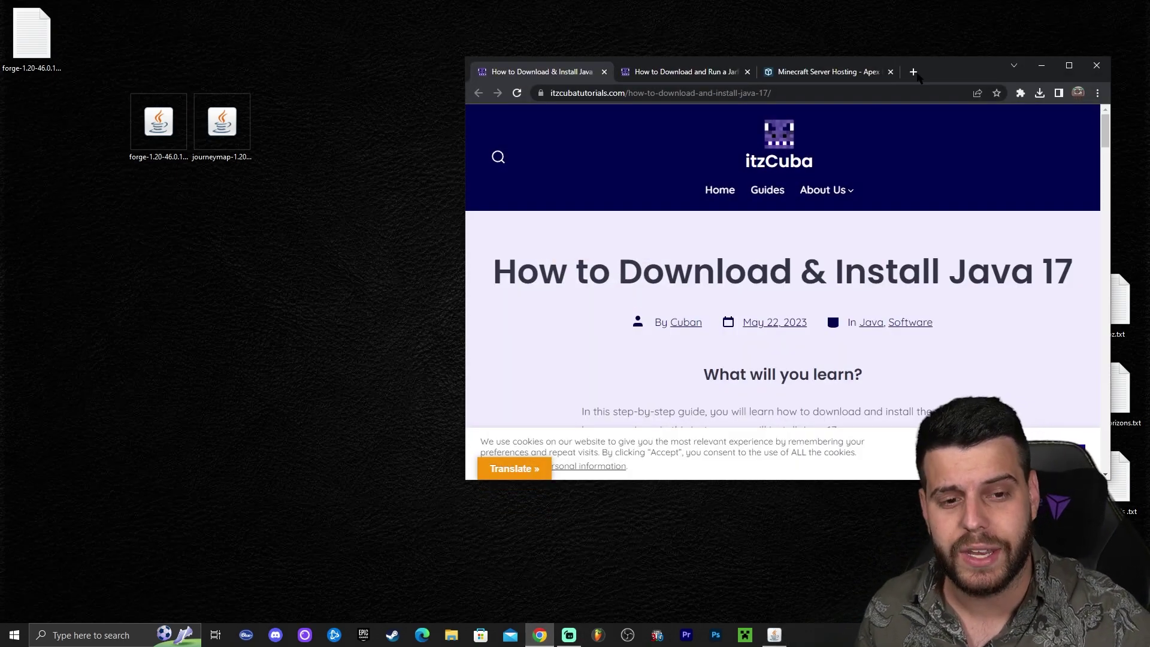
# Maximize Chrome and read through the Java 17 install guide.
pyautogui.doubleClick(954, 68)
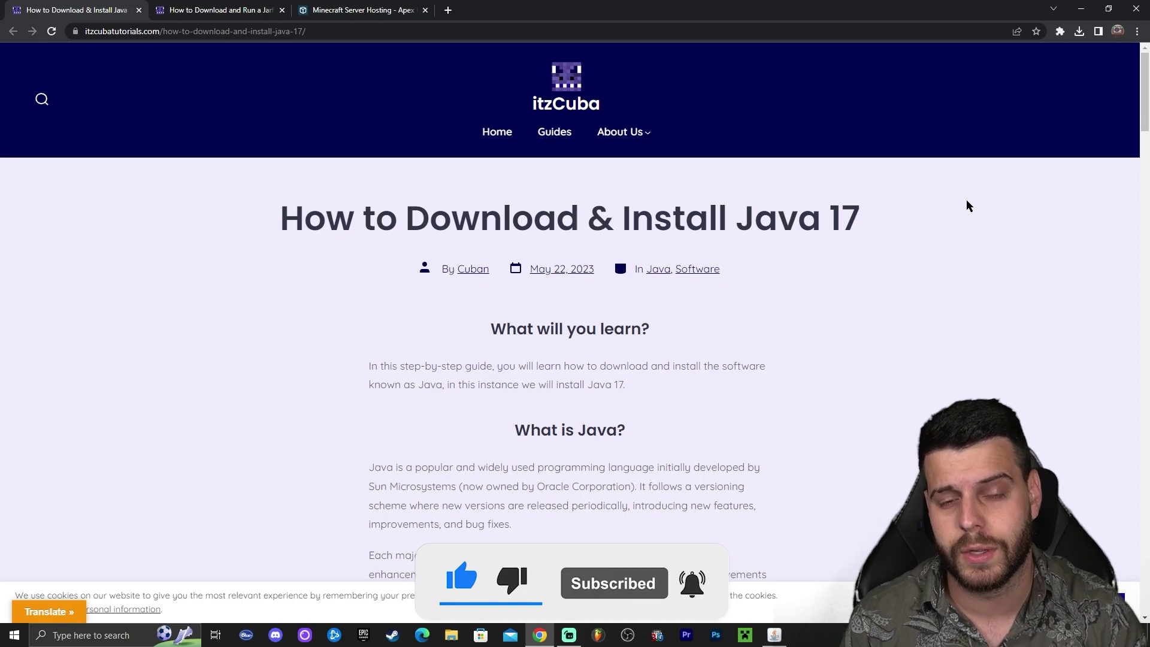
pyautogui.scroll(-7, 953, 204)
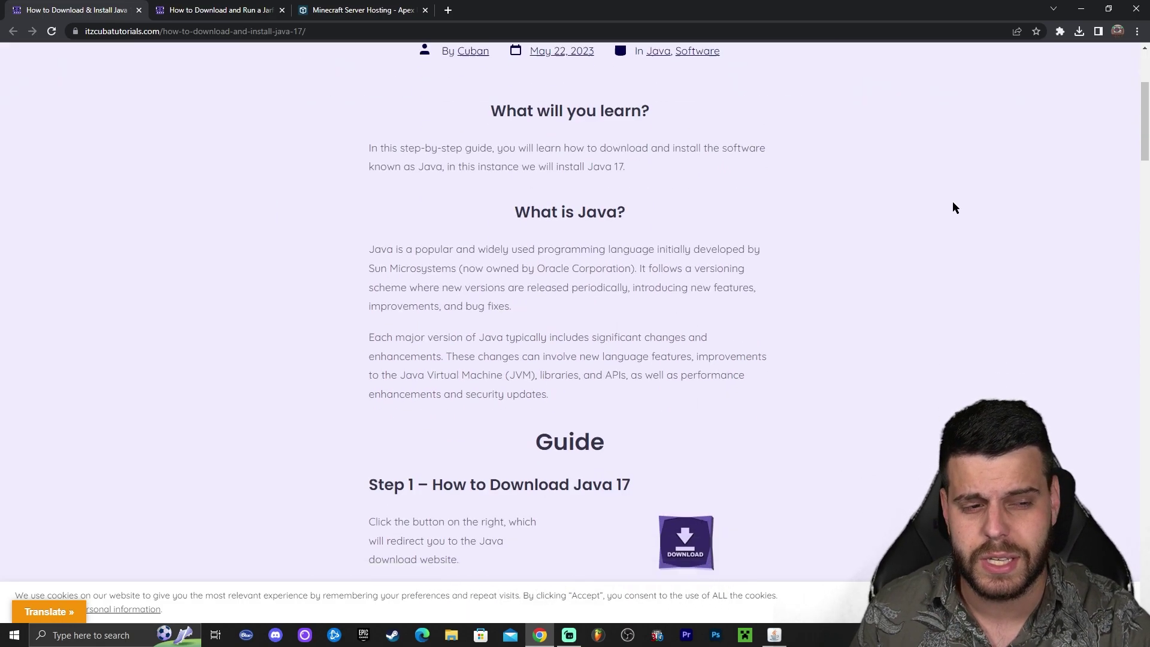
pyautogui.scroll(-6, 1010, 168)
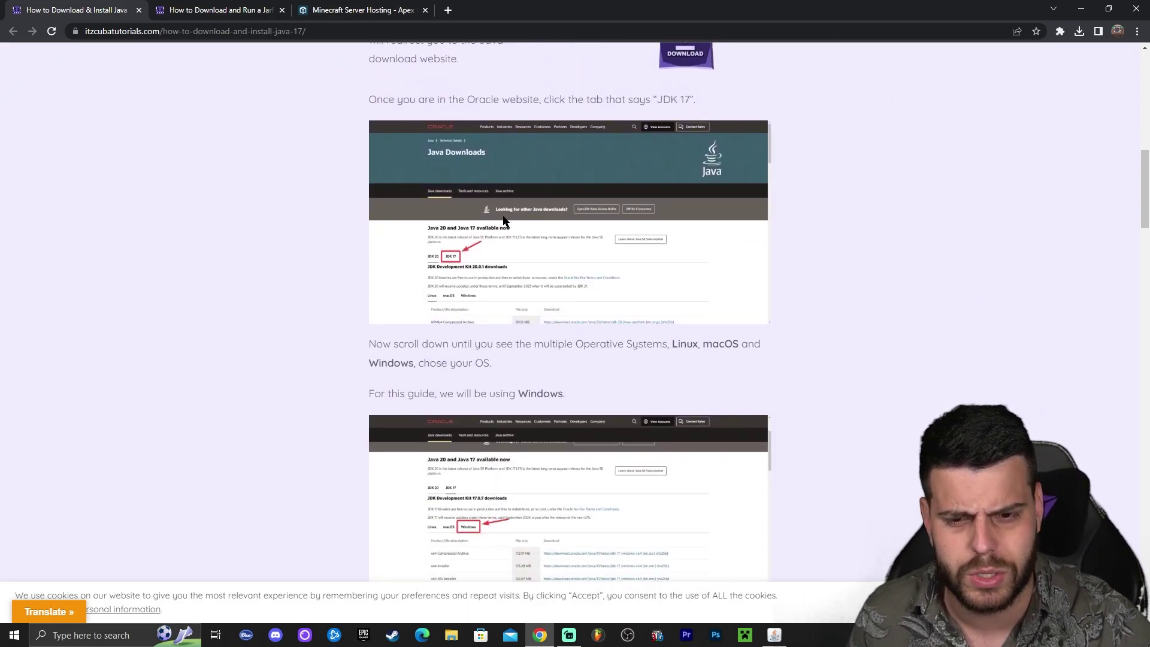
pyautogui.scroll(-14, 636, 185)
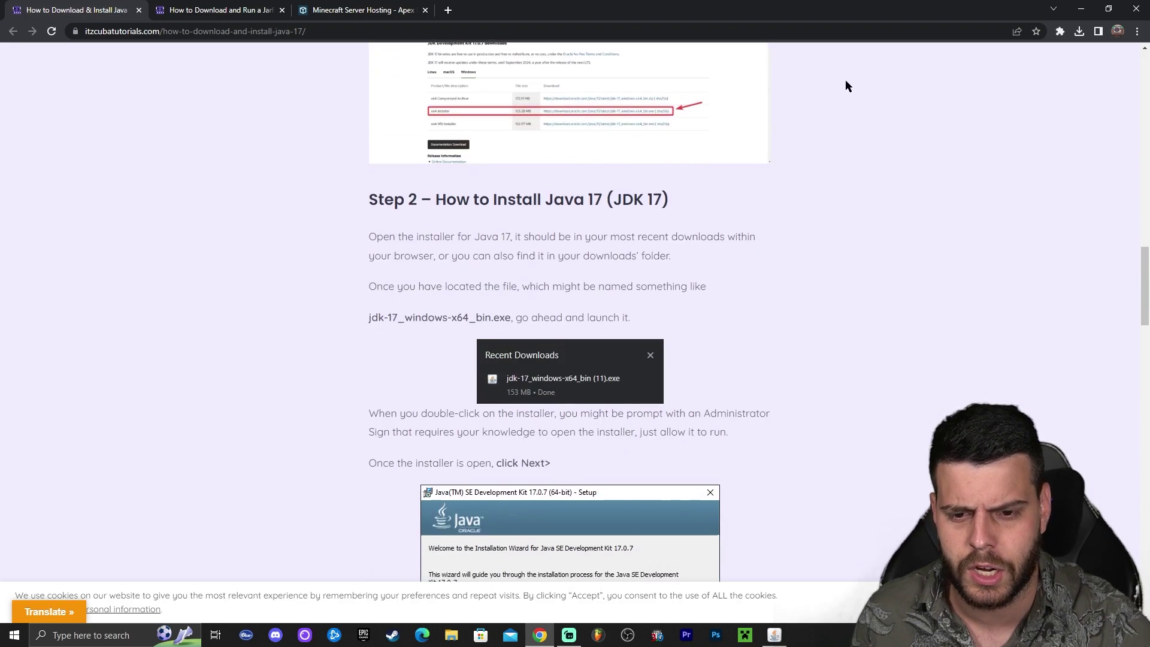
pyautogui.scroll(-17, 706, 206)
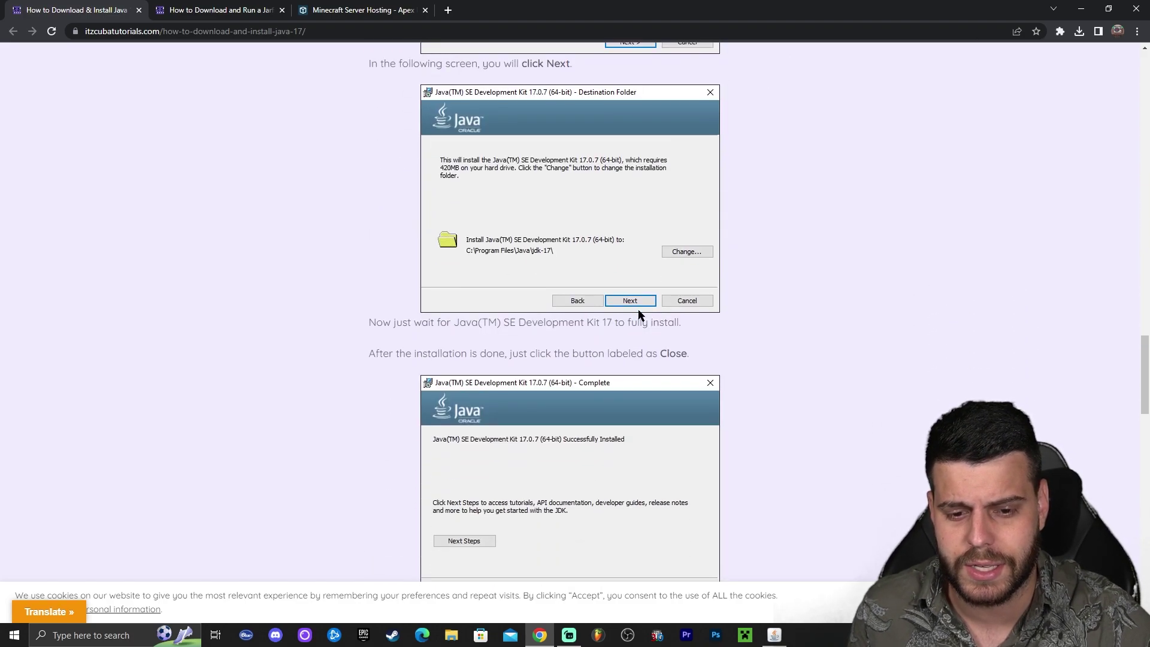
pyautogui.scroll(10, 981, 303)
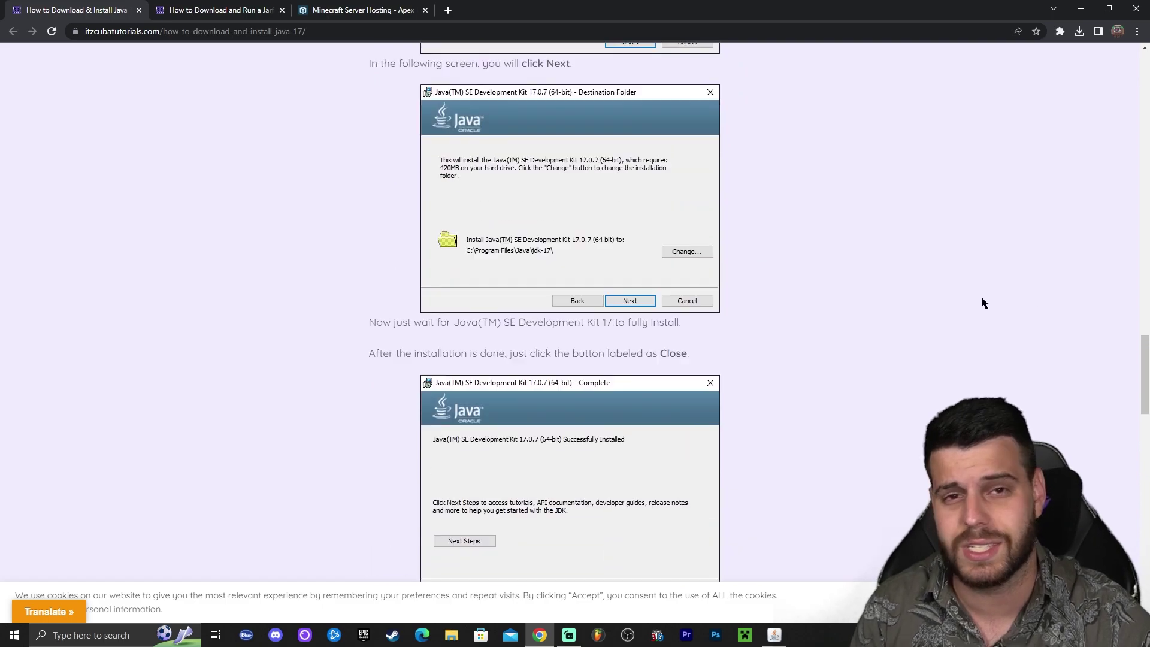
# Switch to the Jarfix guide, close the Java 17 tab, and scroll through Jarfix.
pyautogui.click(236, 10)
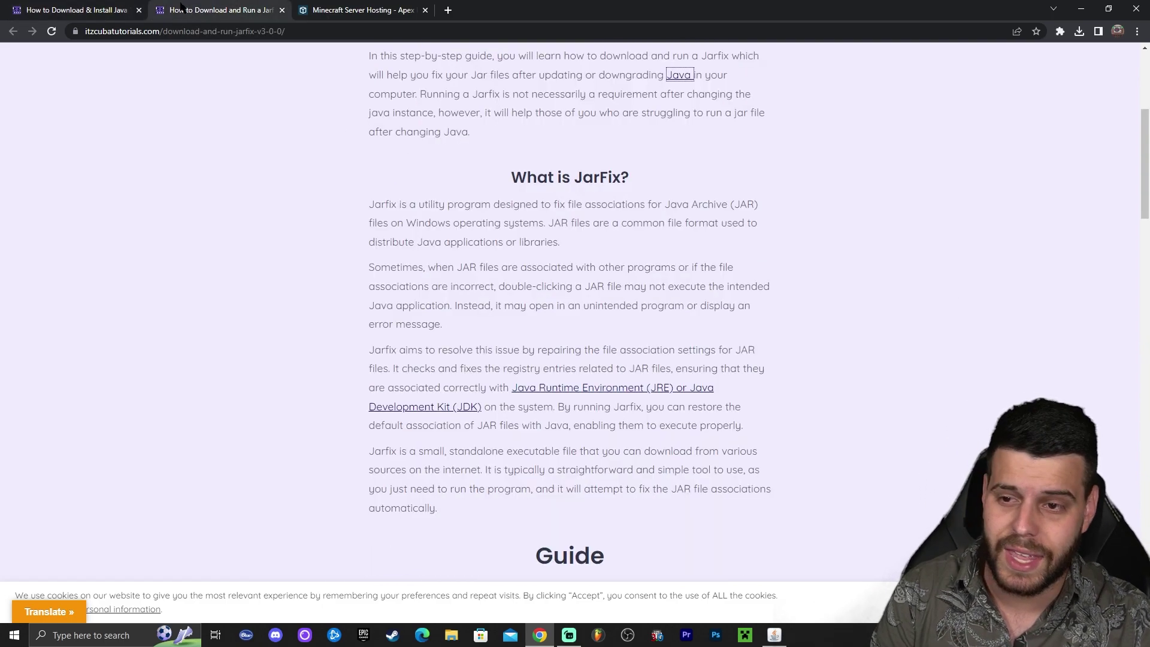
pyautogui.click(139, 10)
pyautogui.scroll(4, 769, 236)
pyautogui.scroll(-20, 769, 236)
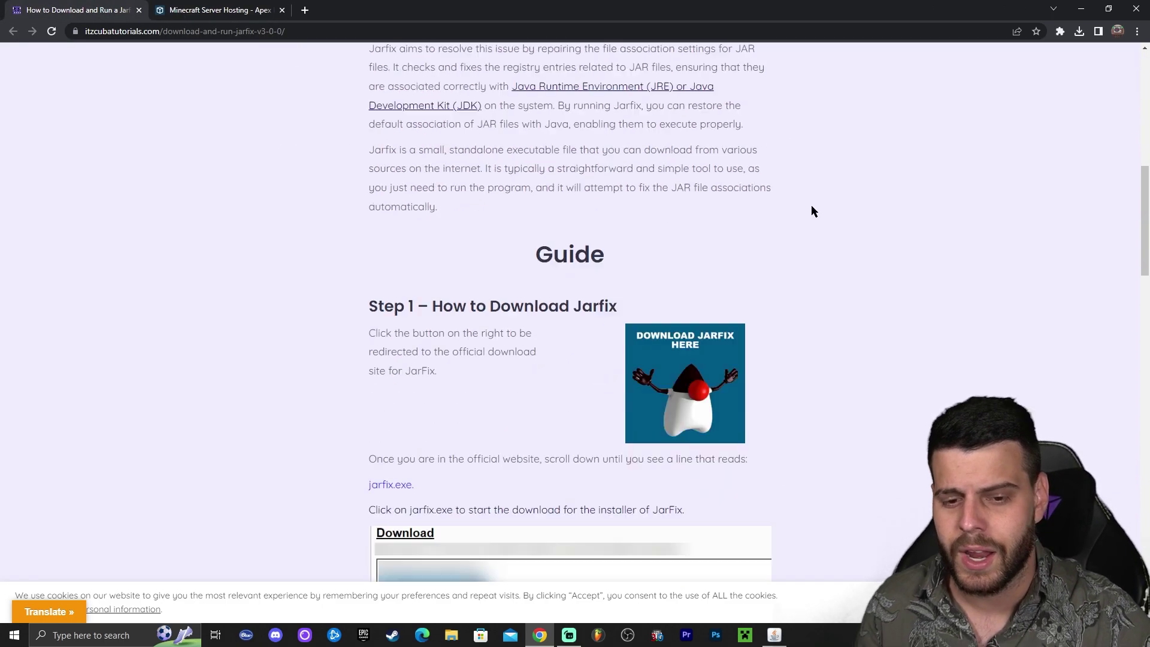
pyautogui.scroll(7, 537, 228)
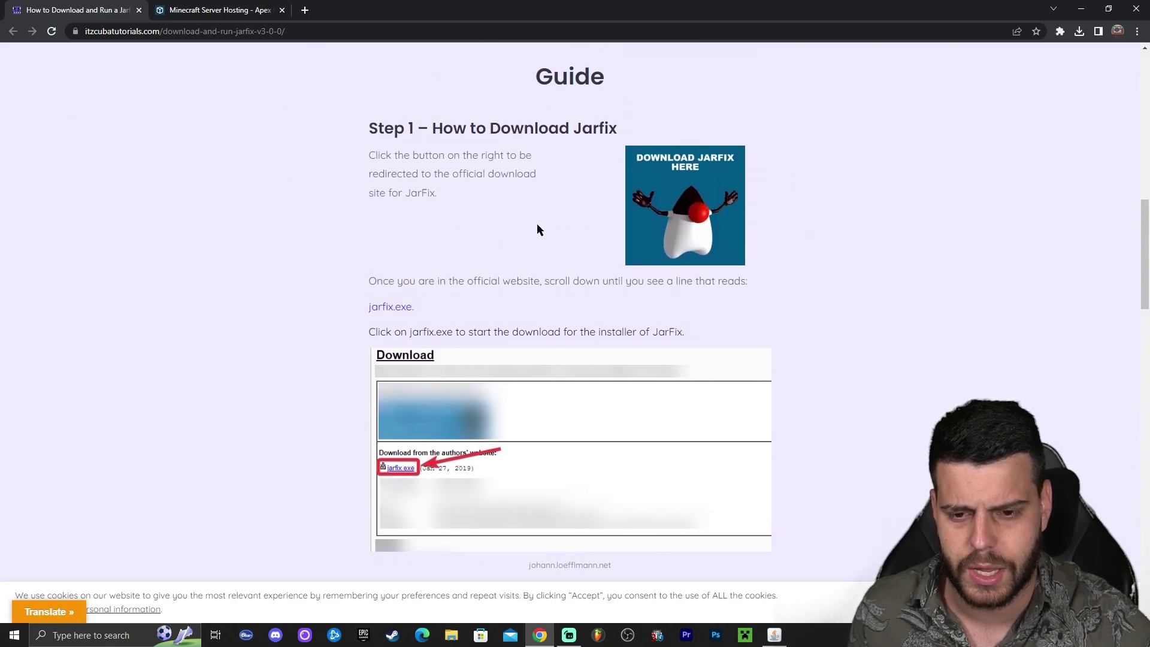
pyautogui.scroll(-13, 475, 146)
pyautogui.scroll(12, 723, 195)
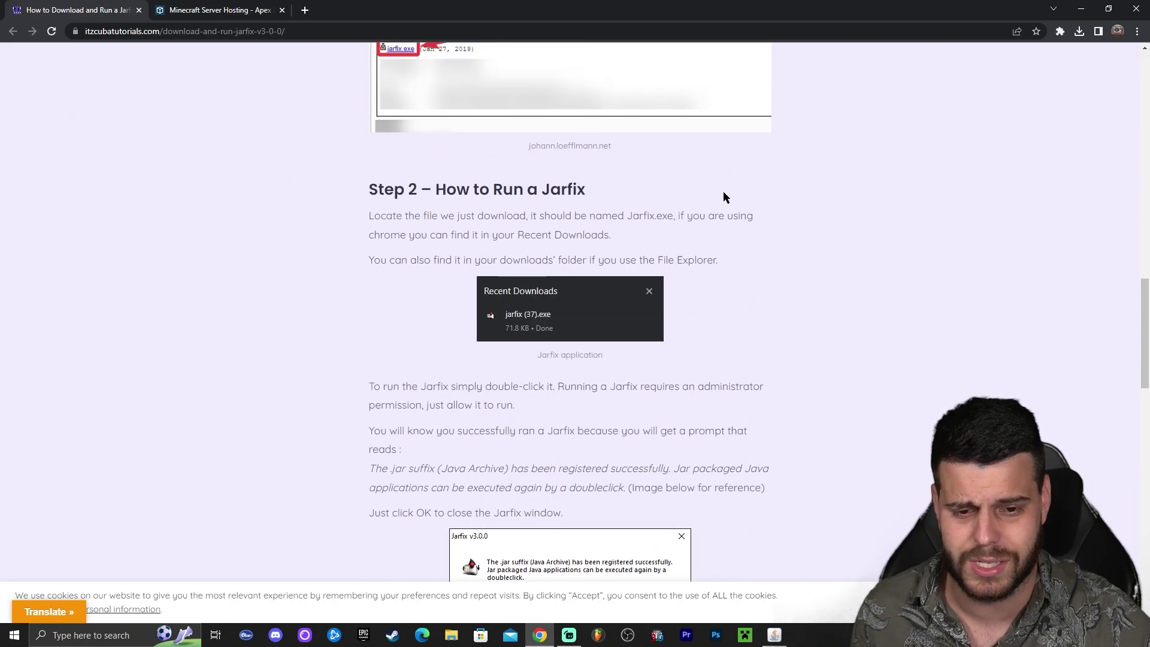
pyautogui.scroll(-9, 771, 157)
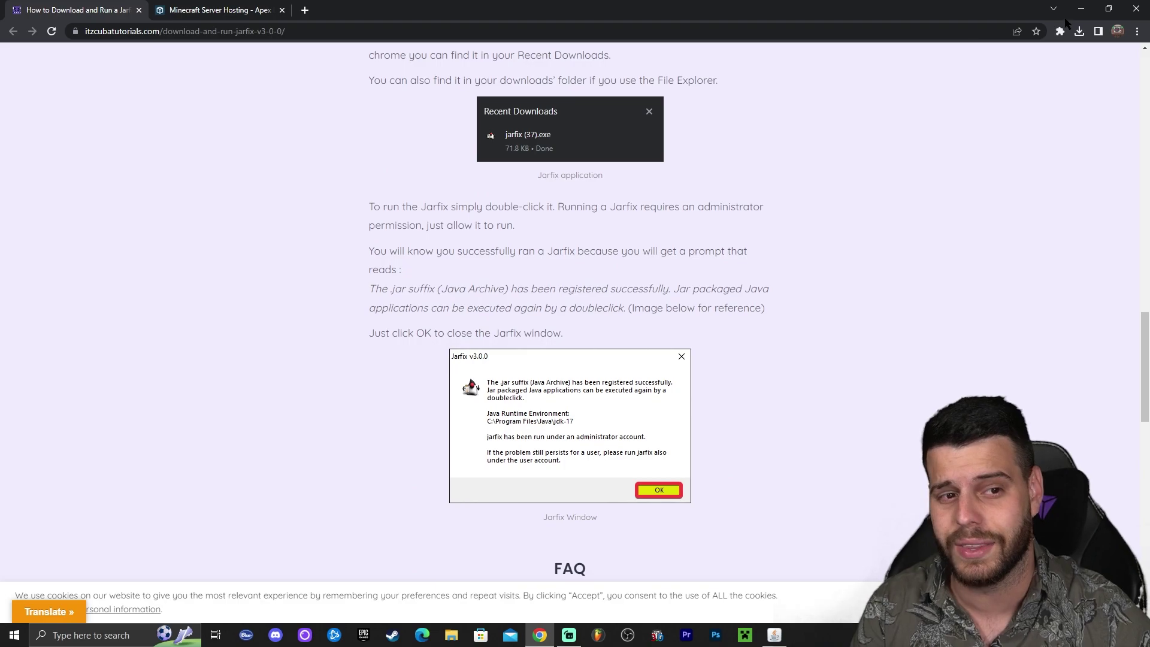
# Minimize Chrome, refresh the desktop, and select both jar files.
pyautogui.click(1082, 9)
pyautogui.rightClick(449, 78)
pyautogui.click(473, 112)
pyautogui.moveTo(344, 213); pyautogui.dragTo(169, 127)
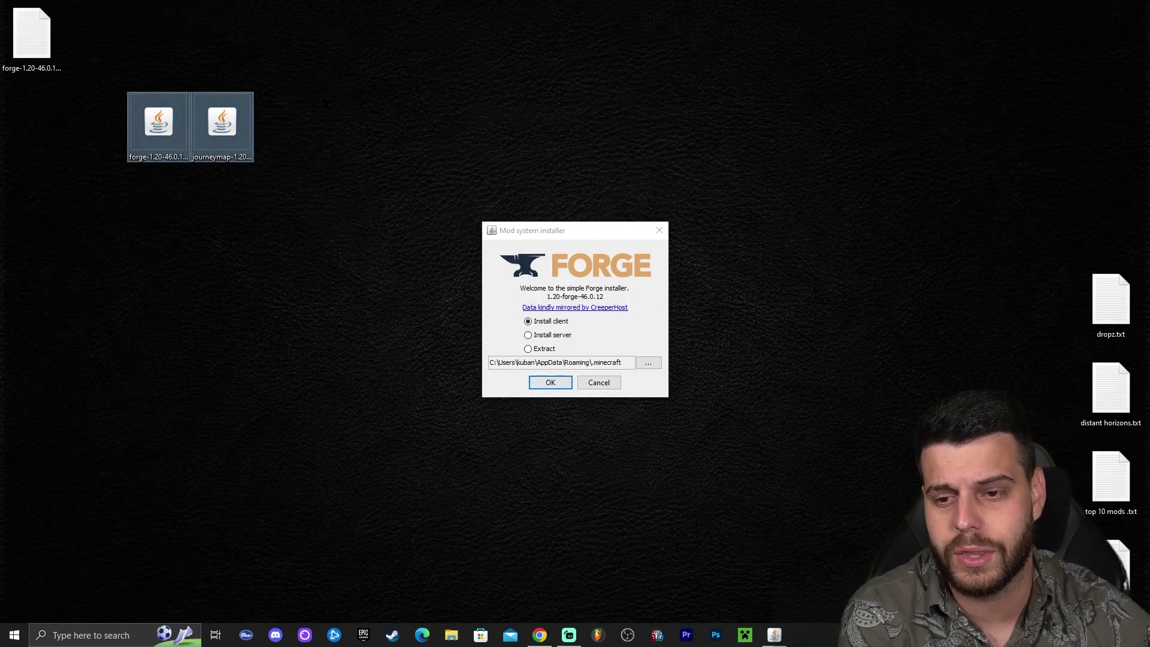
# Refresh the desktop, select the two Java files, then start the 1.20-forge-46.0.12 client install.
pyautogui.rightClick(323, 97)
pyautogui.click(356, 130)
pyautogui.rightClick(350, 99)
pyautogui.click(359, 133)
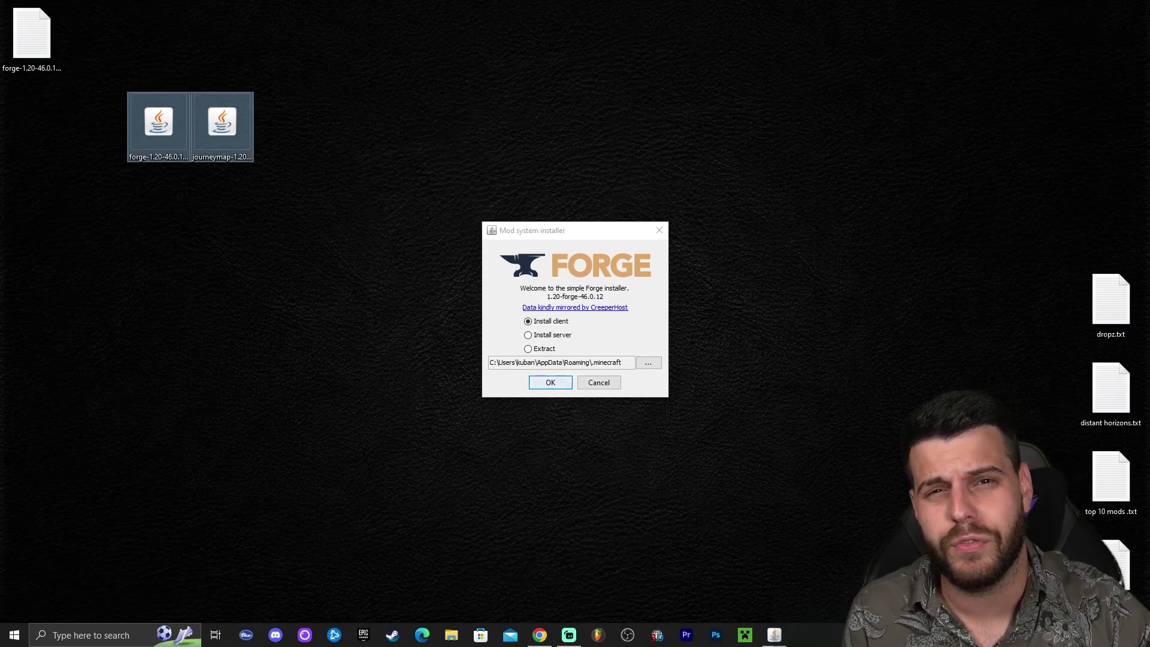
pyautogui.moveTo(307, 48); pyautogui.dragTo(31, 192)
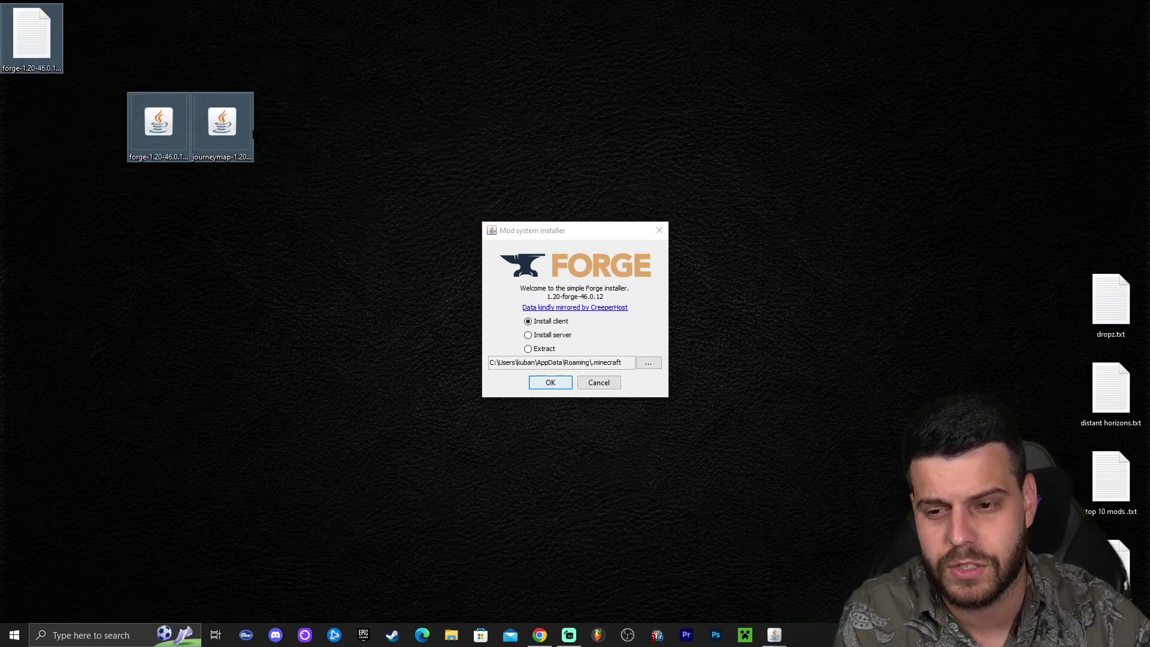
pyautogui.moveTo(282, 193); pyautogui.dragTo(125, 93)
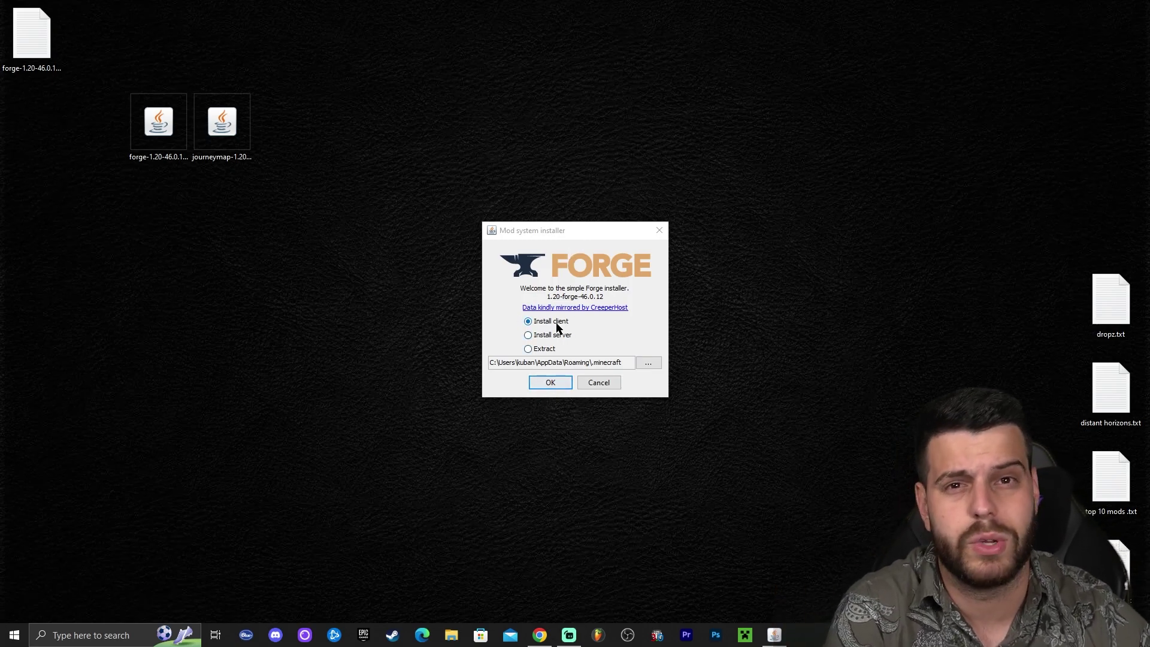
pyautogui.click(547, 383)
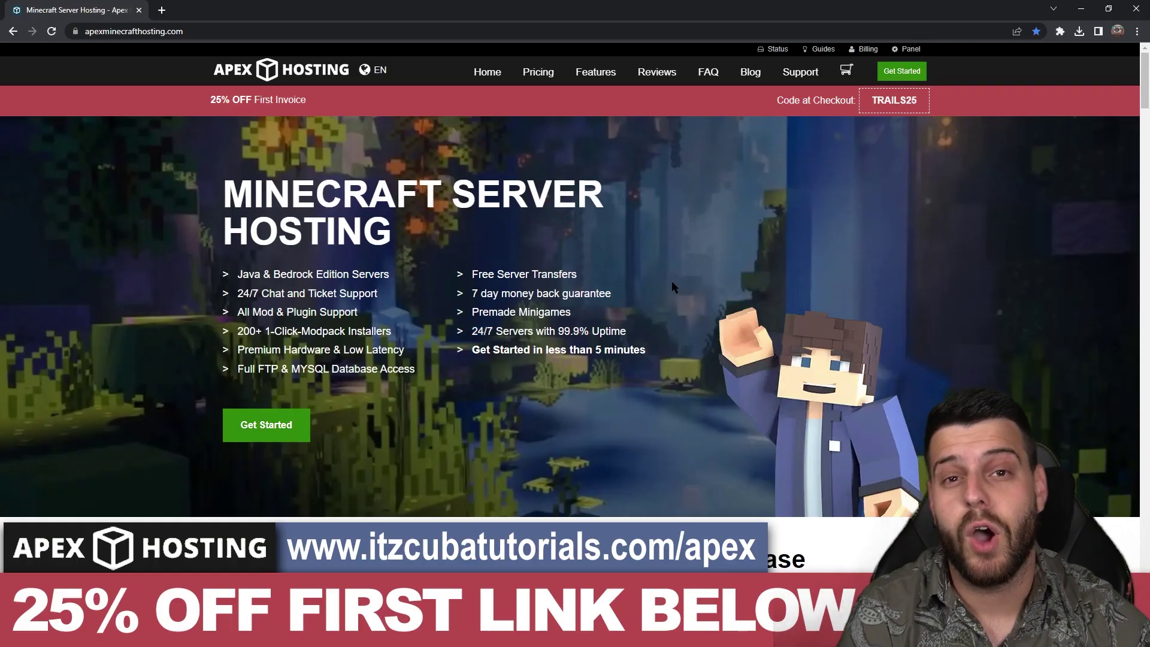
pyautogui.scroll(-10, 671, 282)
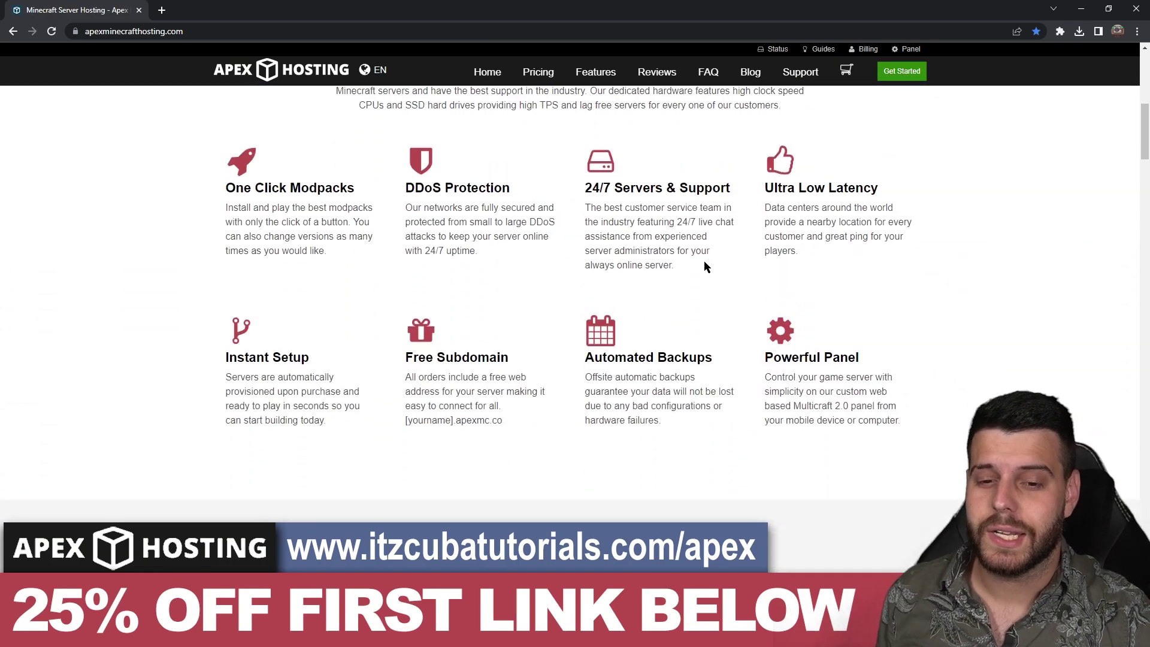
pyautogui.scroll(-4, 1009, 265)
pyautogui.scroll(5, 956, 233)
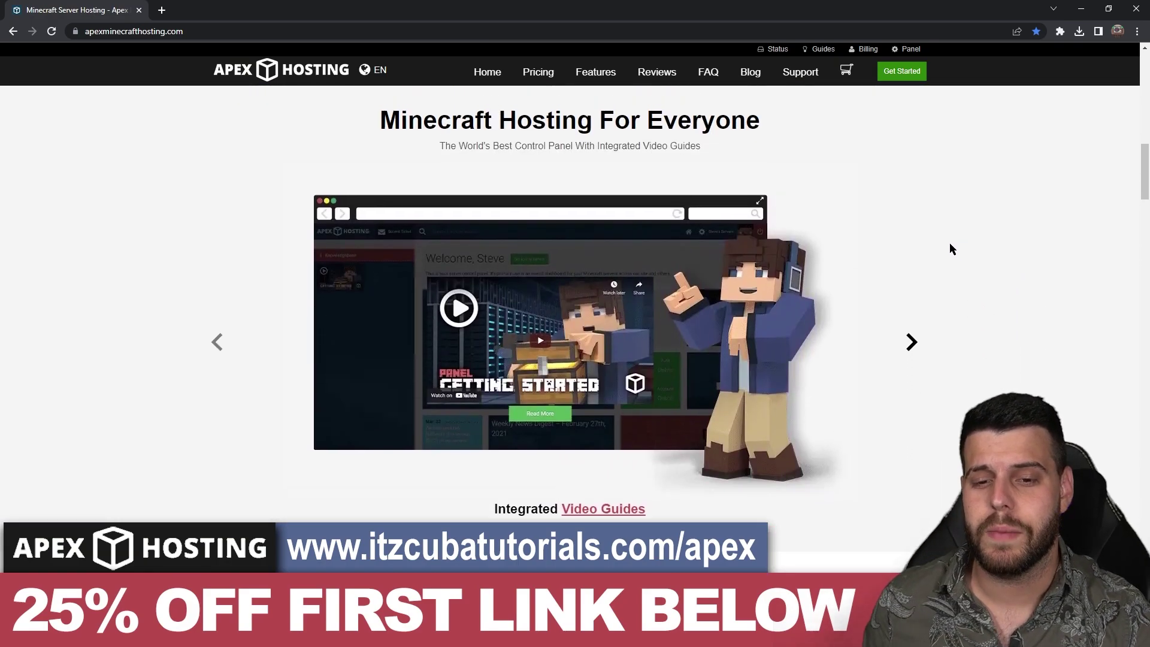
pyautogui.scroll(3, 958, 264)
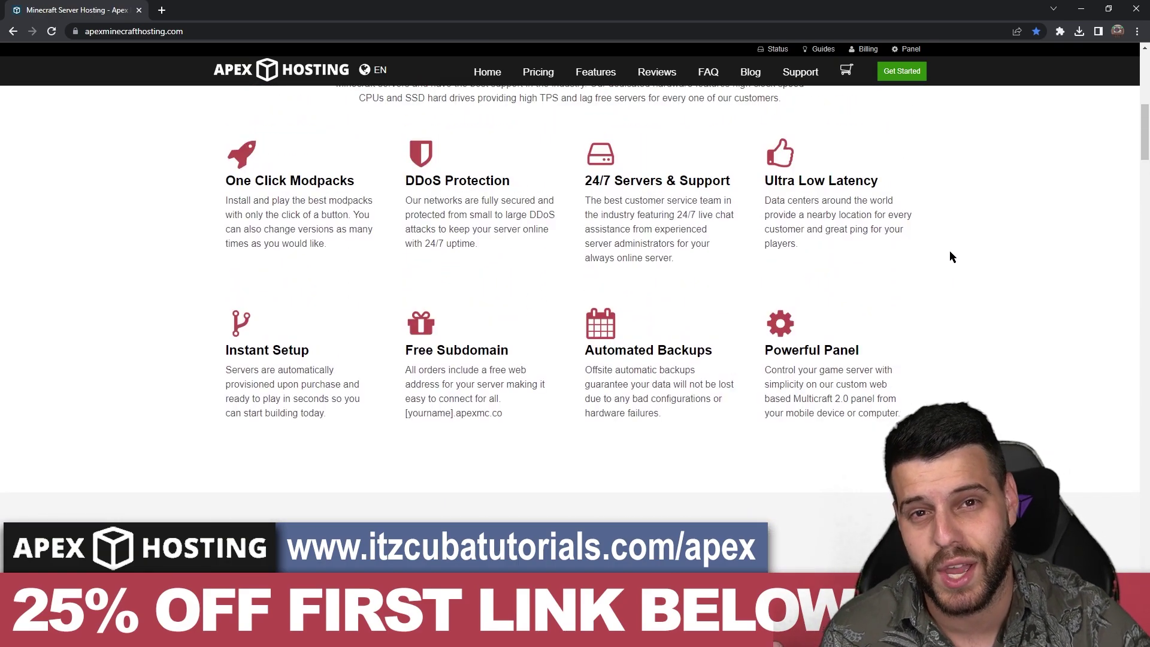
pyautogui.scroll(8, 972, 274)
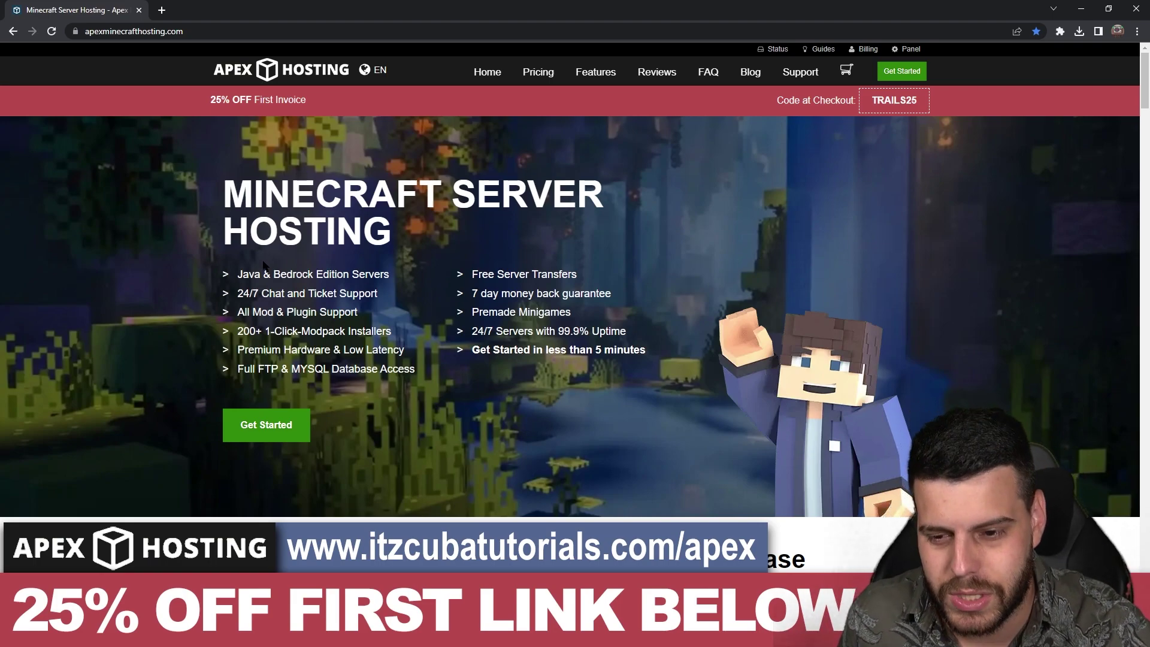
pyautogui.moveTo(263, 265); pyautogui.dragTo(665, 355)
pyautogui.click(666, 355)
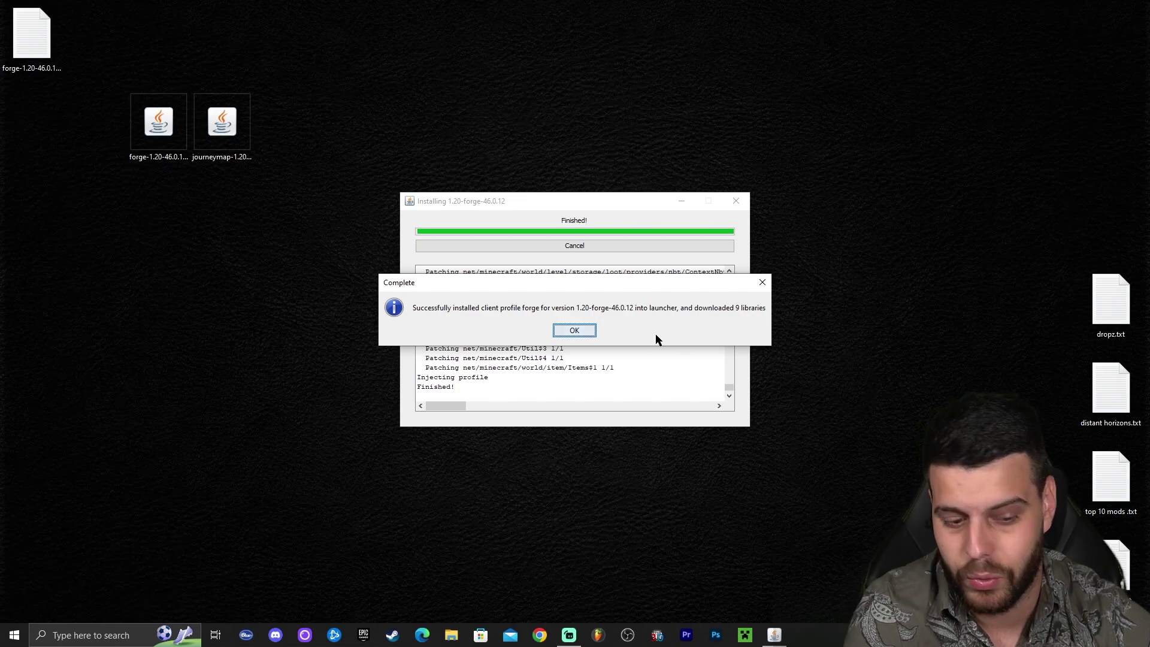
# Dismiss the Forge installer's completion message to close the installer.
pyautogui.click(579, 329)
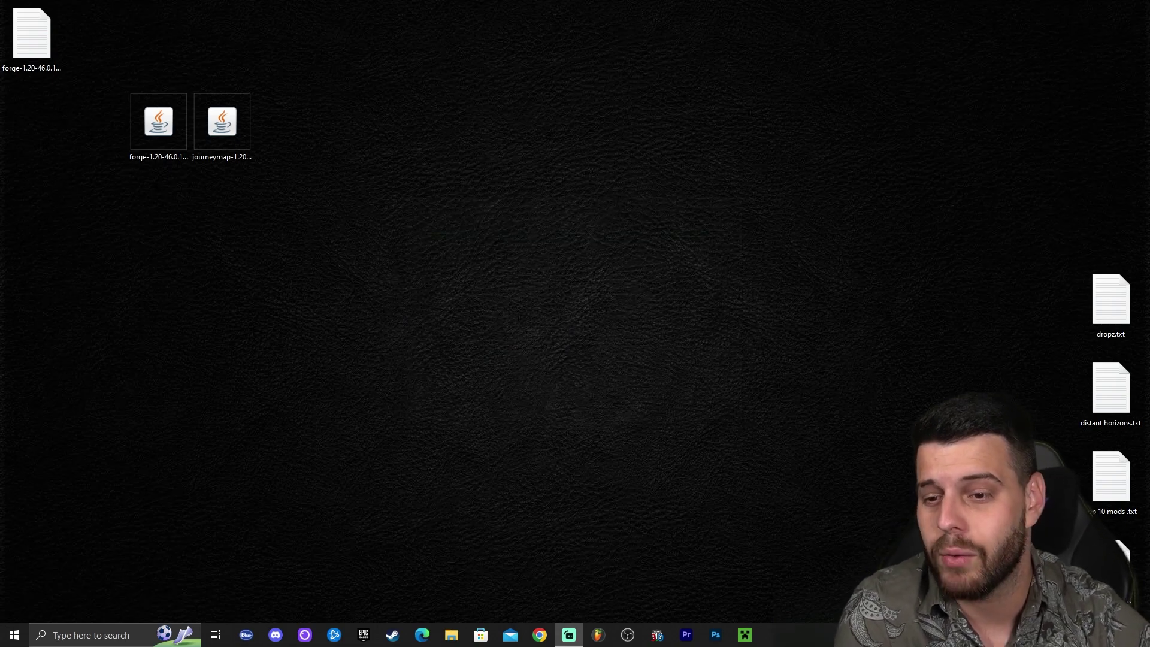
# Delete the Forge installer jar and the leftover forge file from the desktop.
pyautogui.moveTo(123, 64); pyautogui.dragTo(190, 209)
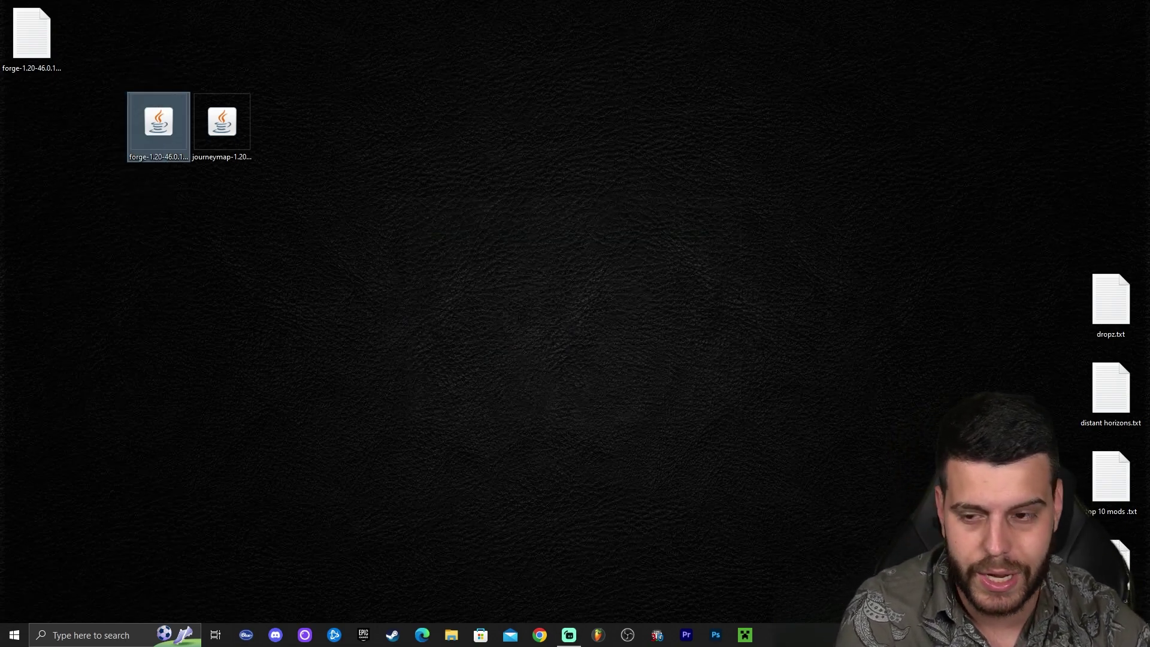
pyautogui.press('Delete')
pyautogui.moveTo(109, 54); pyautogui.dragTo(40, 34)
pyautogui.press('Delete')
# Select the journeymap jar and refresh the desktop icons twice.
pyautogui.moveTo(204, 96); pyautogui.dragTo(334, 133)
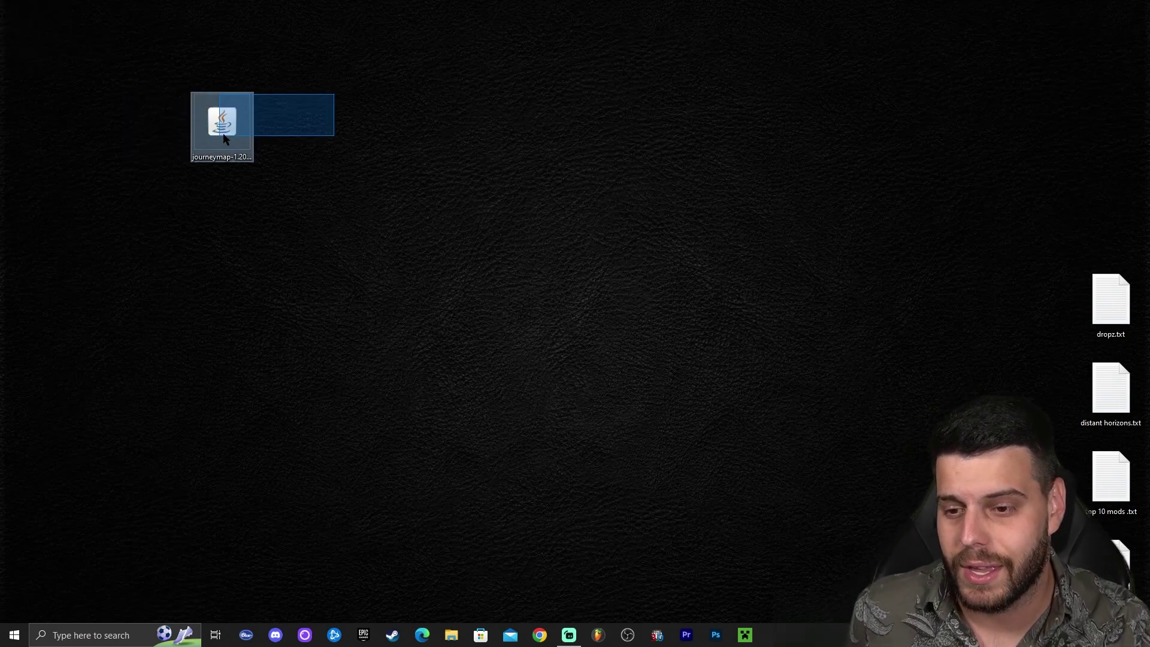
pyautogui.rightClick(335, 116)
pyautogui.click(351, 151)
pyautogui.rightClick(501, 127)
pyautogui.click(526, 162)
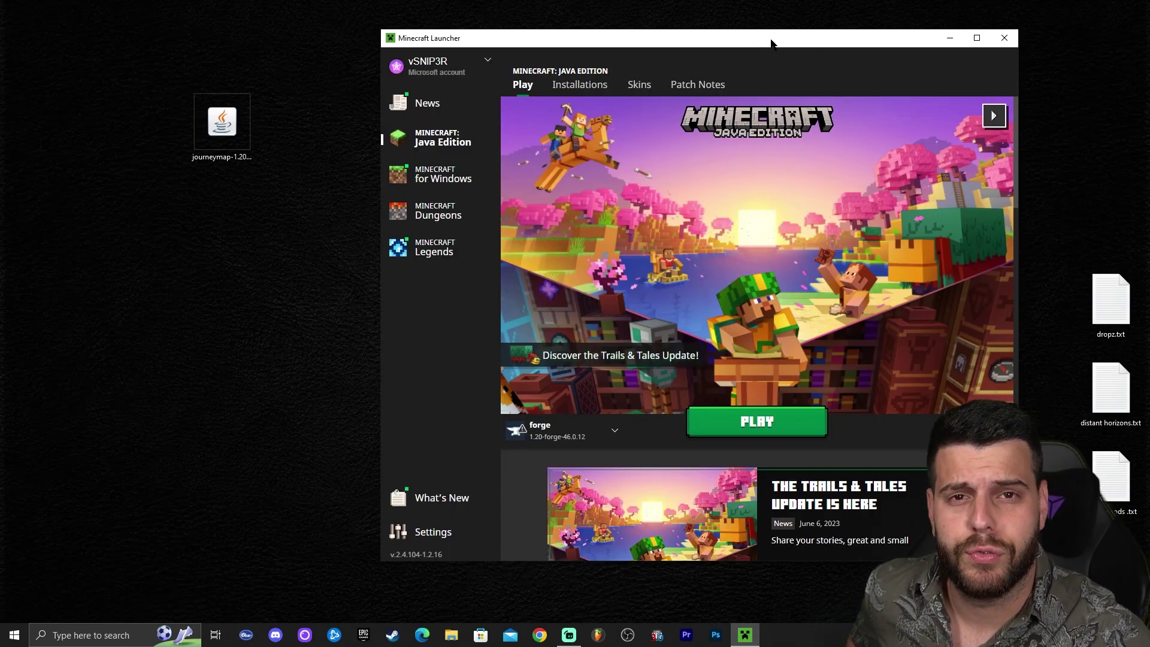
# Maximize the launcher, open Installations, and toggle the Modded filter off and back on.
pyautogui.doubleClick(771, 38)
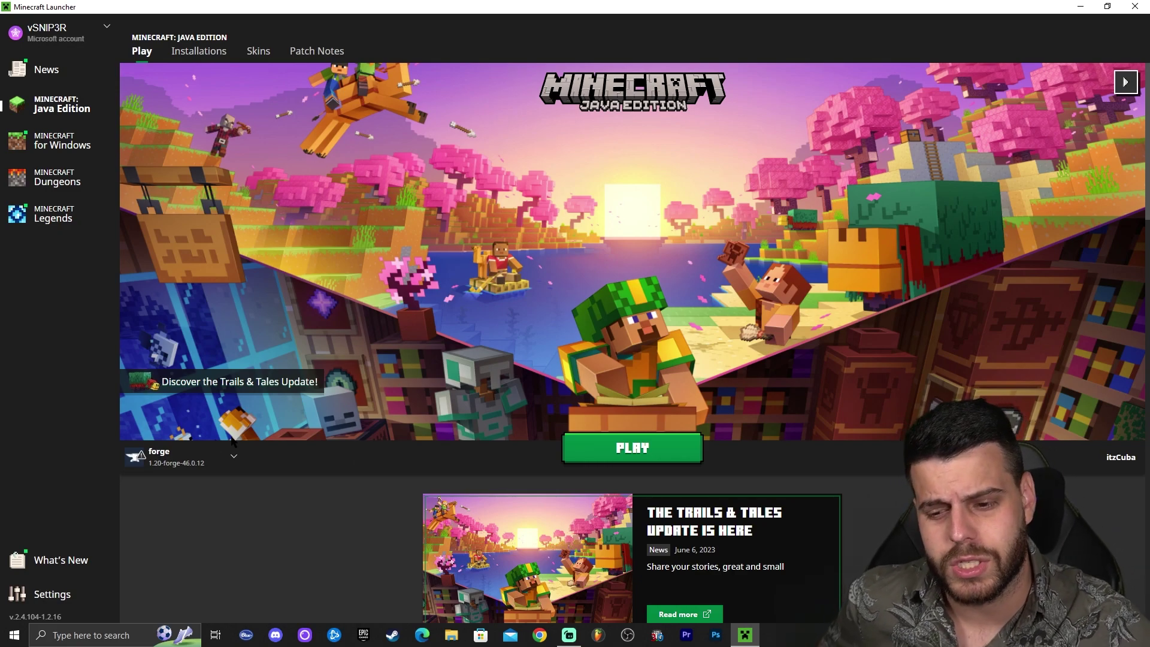
pyautogui.click(207, 53)
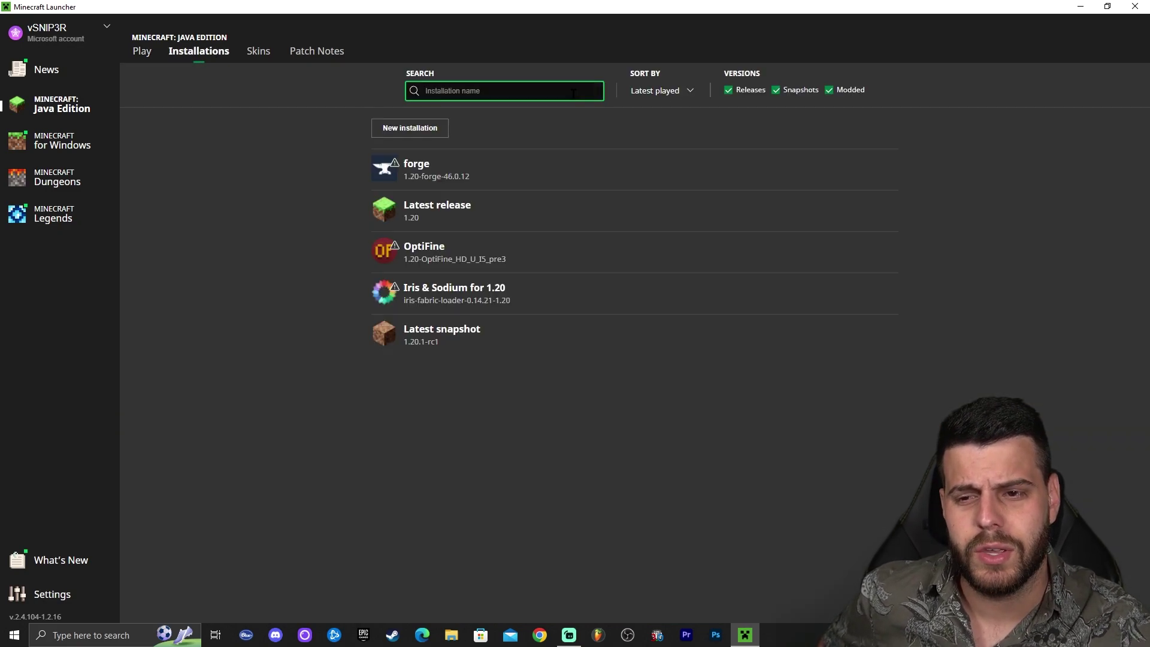
pyautogui.click(829, 91)
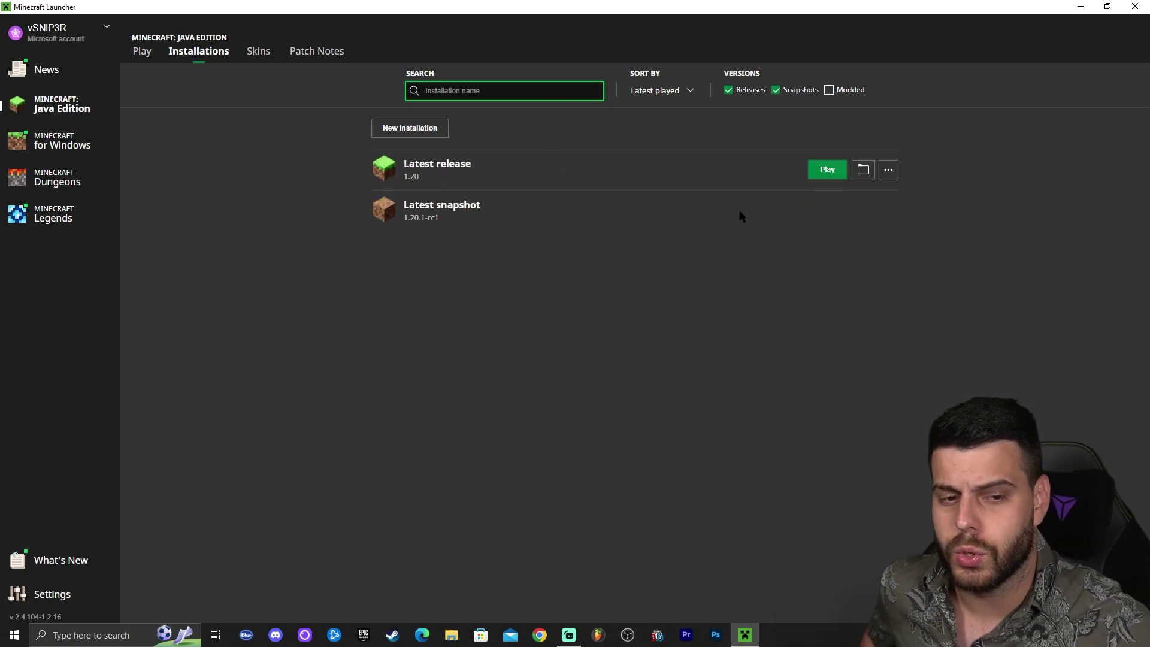
pyautogui.click(829, 91)
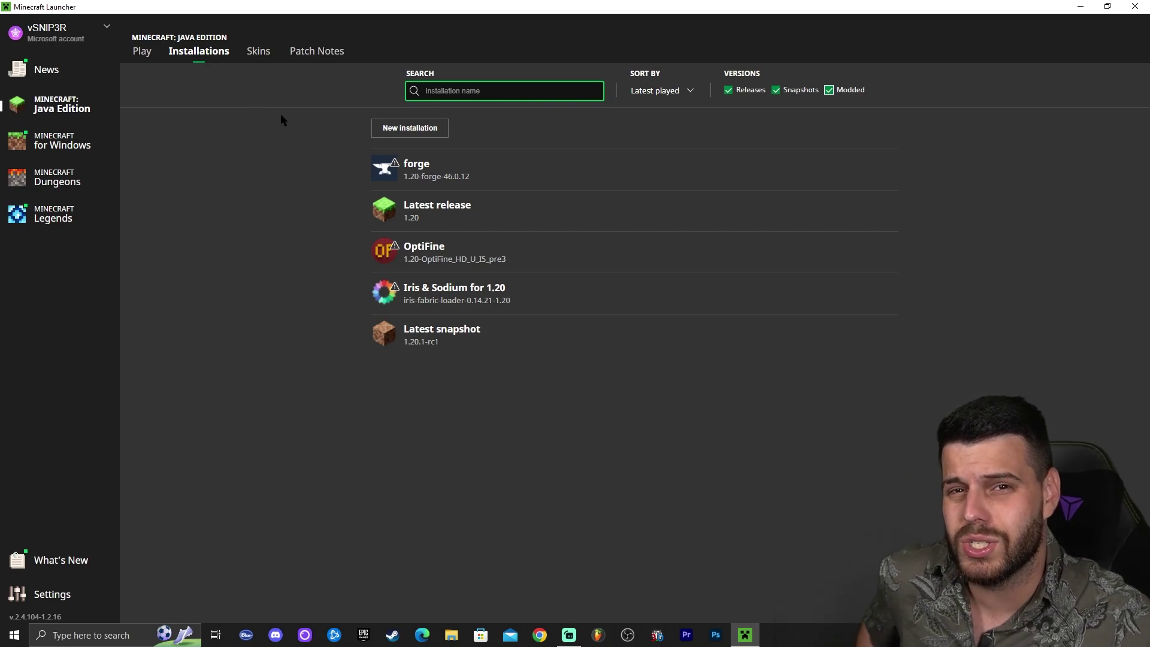
# Create a test installation named 'asf' using release 1.20-forge-46.0.12.
pyautogui.click(411, 131)
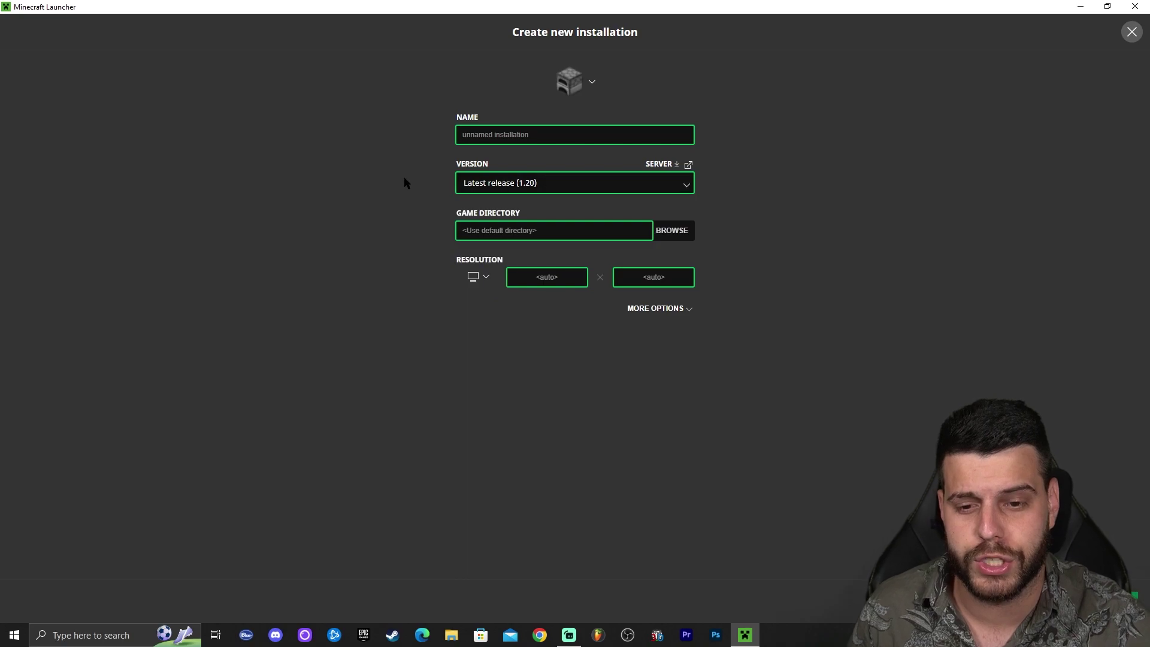
pyautogui.click(538, 188)
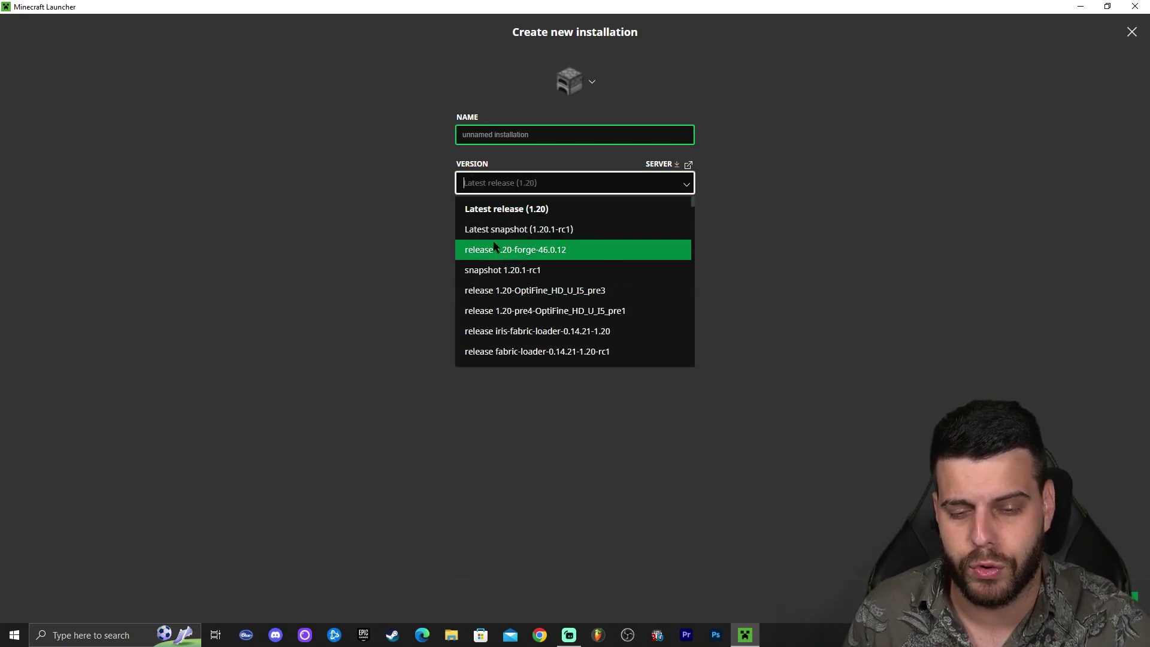
pyautogui.click(543, 254)
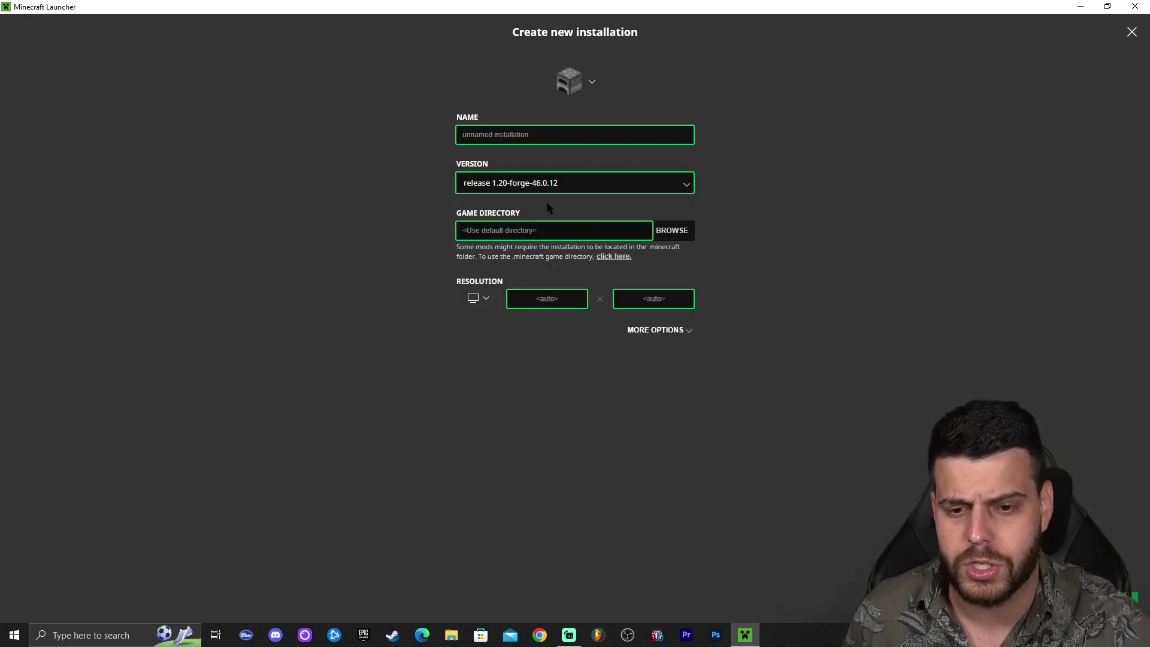
pyautogui.click(547, 135)
pyautogui.write('asfsdgfdsvbf')
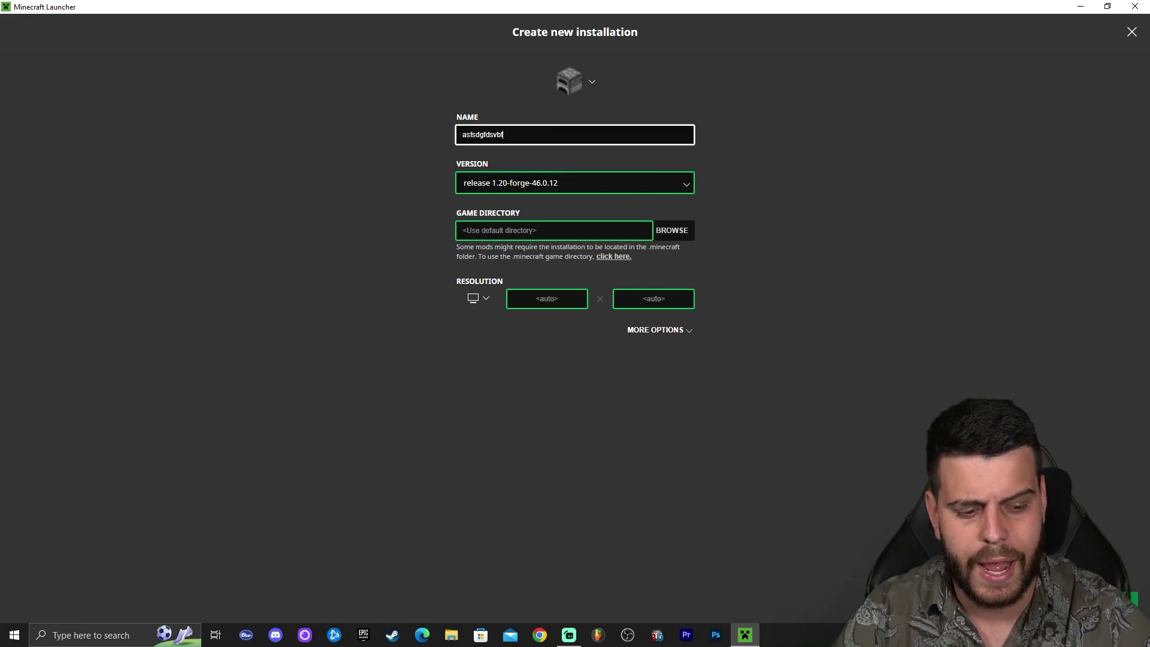
pyautogui.press('Return')
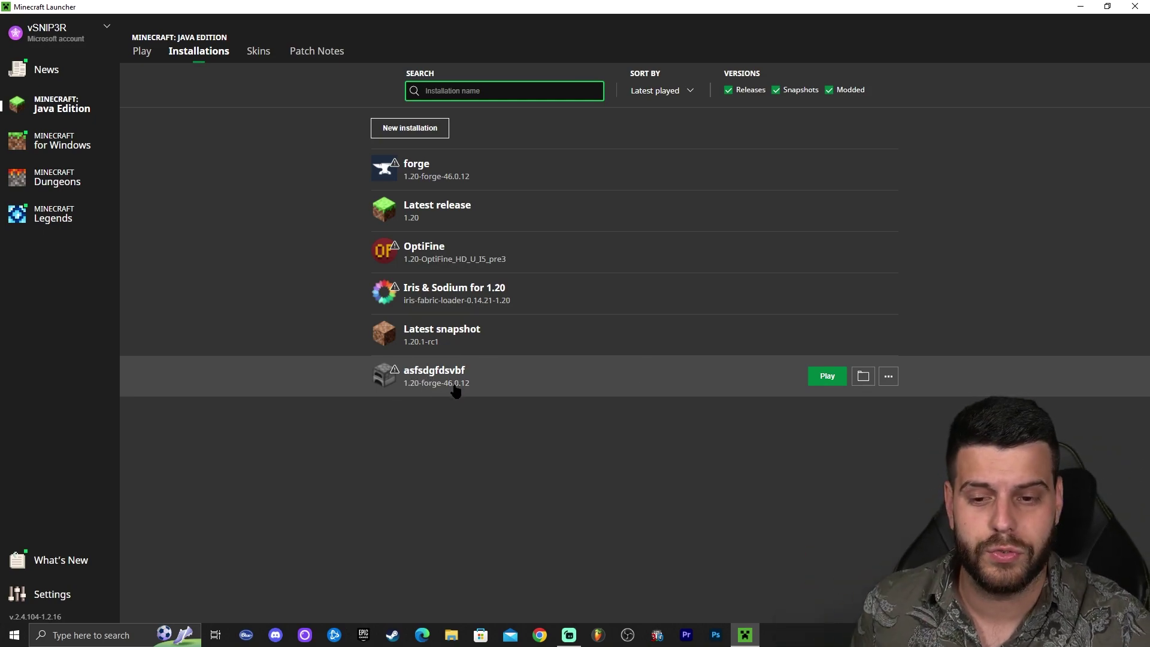
# Delete the test installation via its options menu and confirm the removal.
pyautogui.click(142, 50)
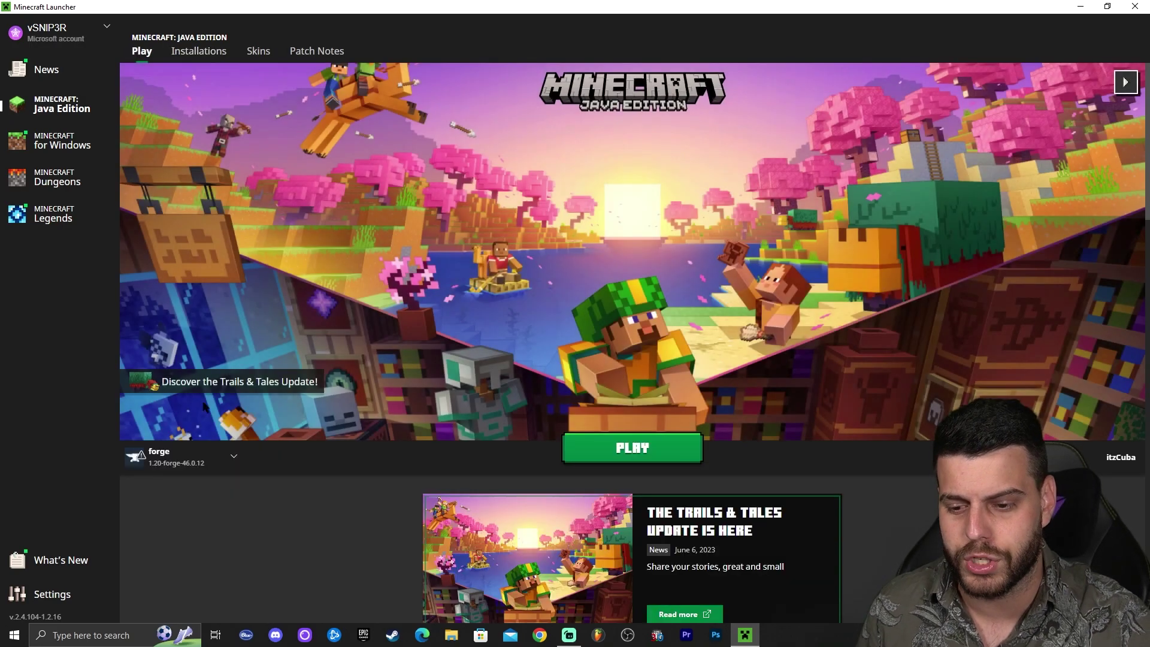
pyautogui.click(198, 51)
pyautogui.click(886, 379)
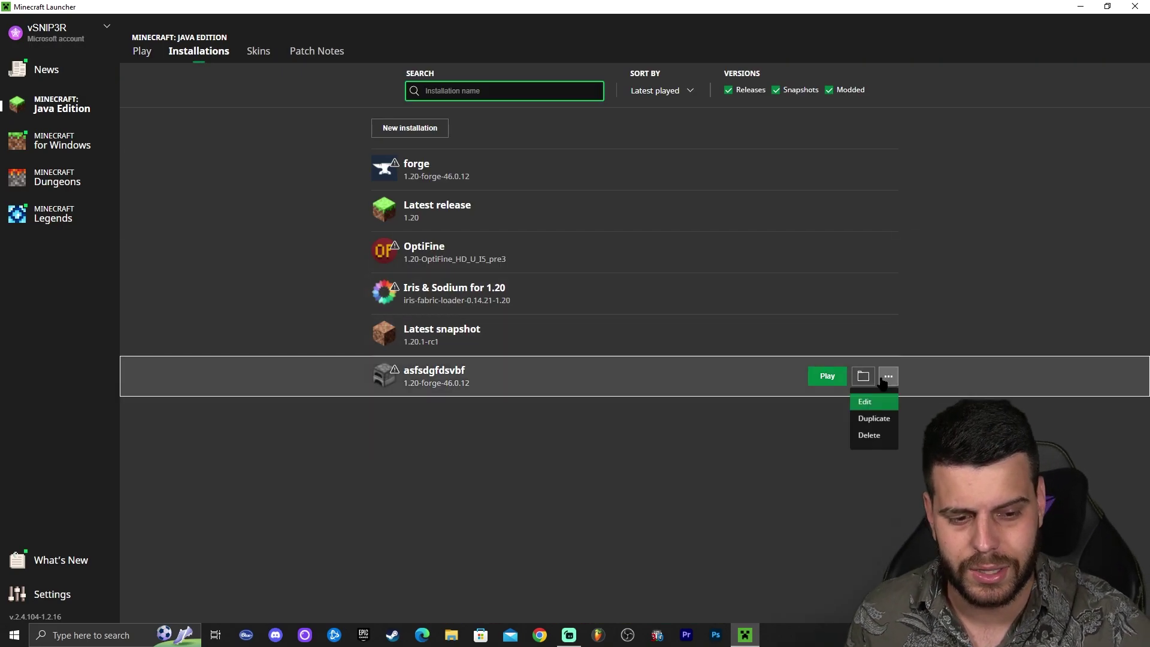
pyautogui.click(869, 435)
pyautogui.click(600, 349)
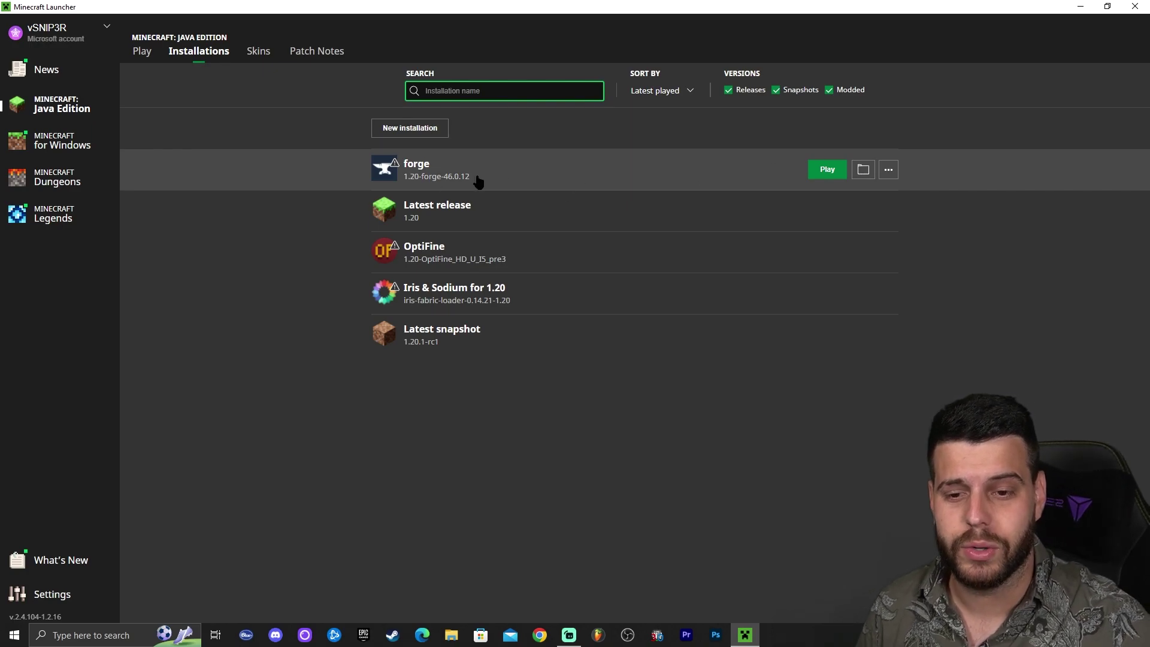
pyautogui.click(142, 50)
pyautogui.click(199, 51)
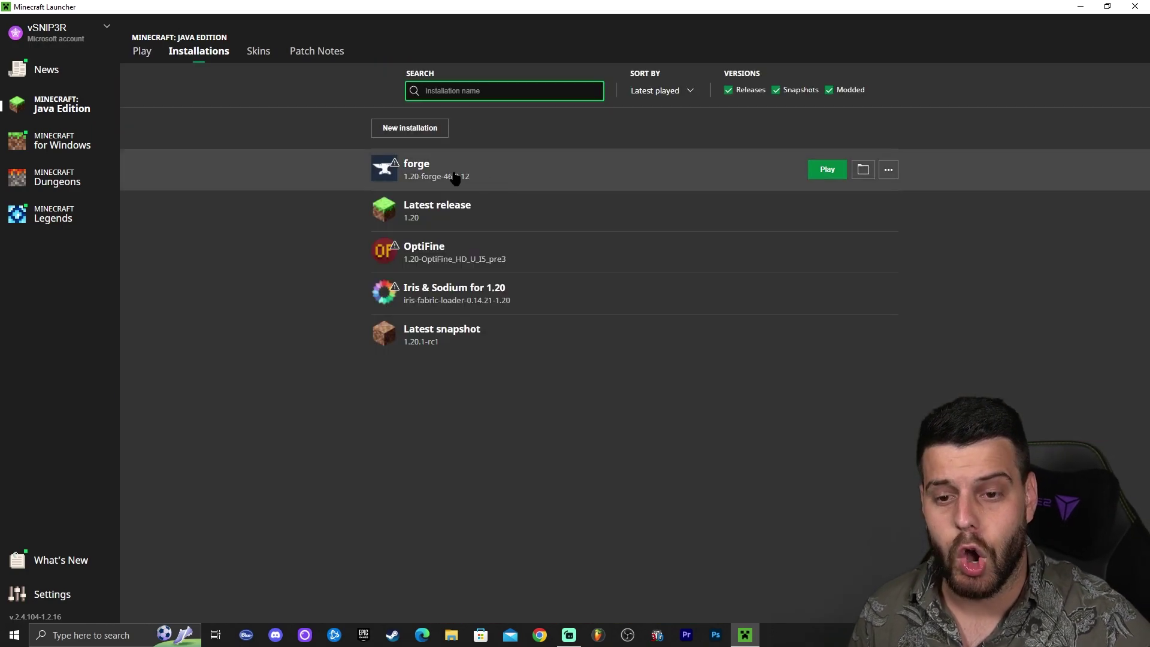
# Open the forge installation's game folder and minimize the launcher.
pyautogui.click(865, 172)
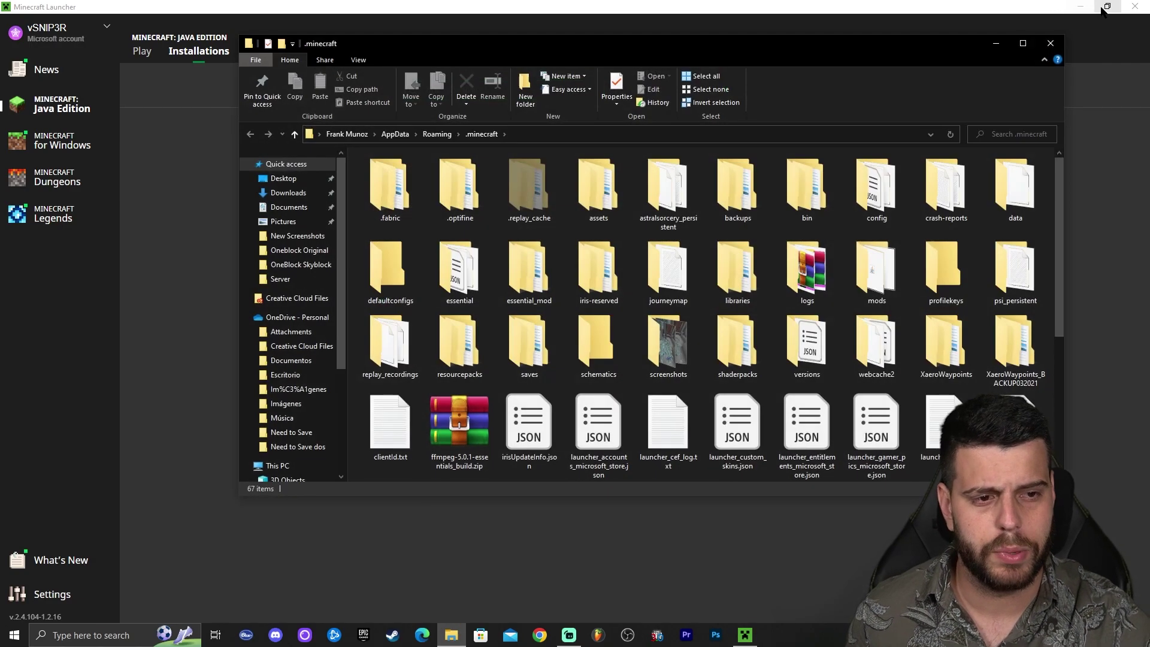
pyautogui.doubleClick(1050, 6)
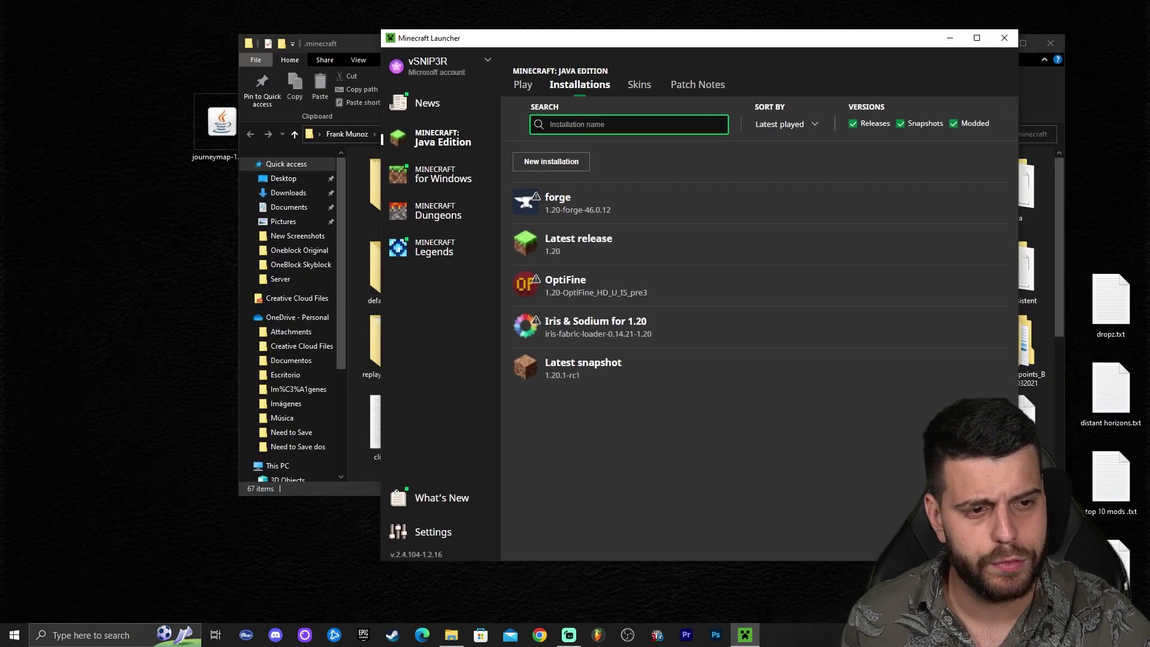
pyautogui.click(951, 39)
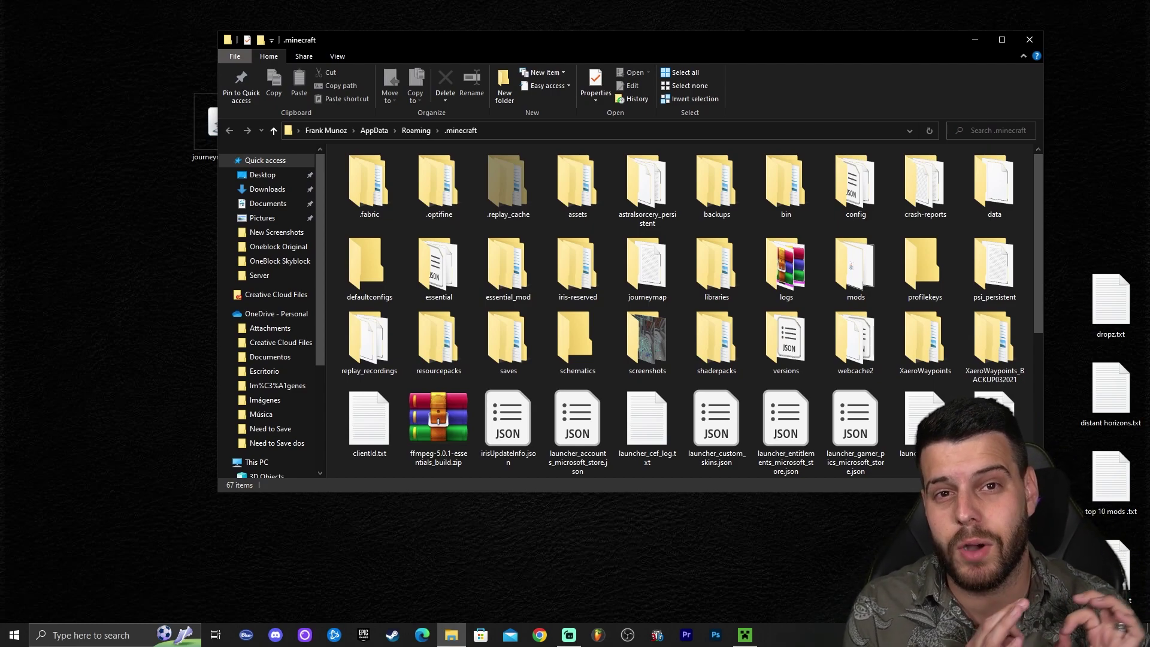
# Delete the old mods folder and create a new folder named mods in .minecraft.
pyautogui.click(868, 293)
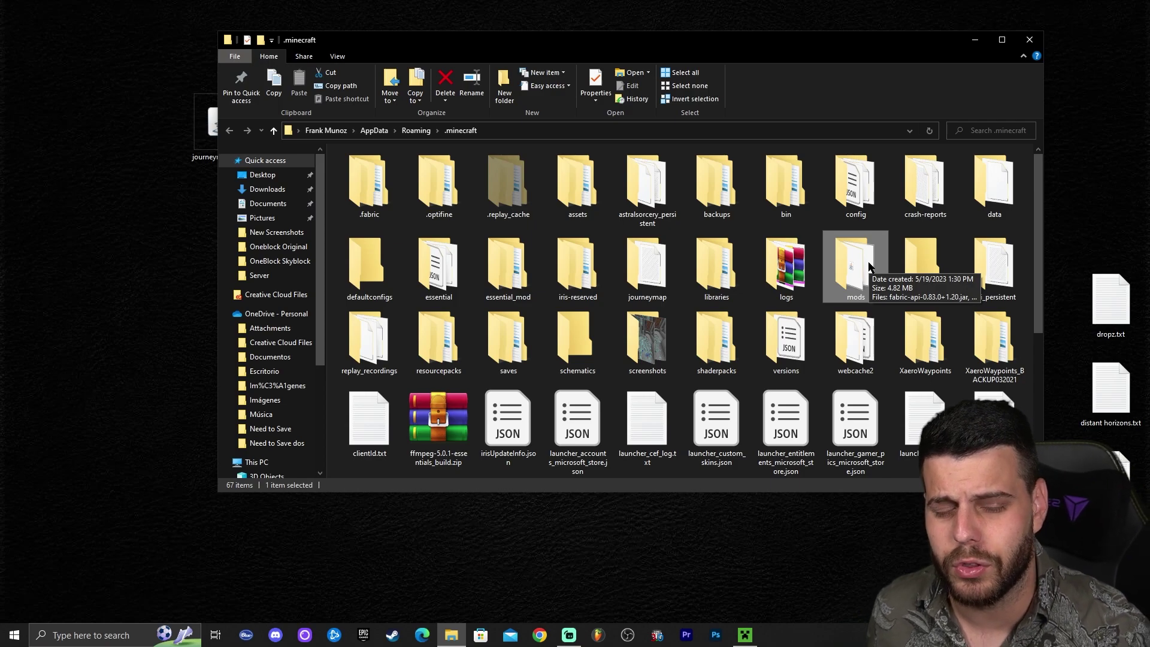
pyautogui.press('Delete')
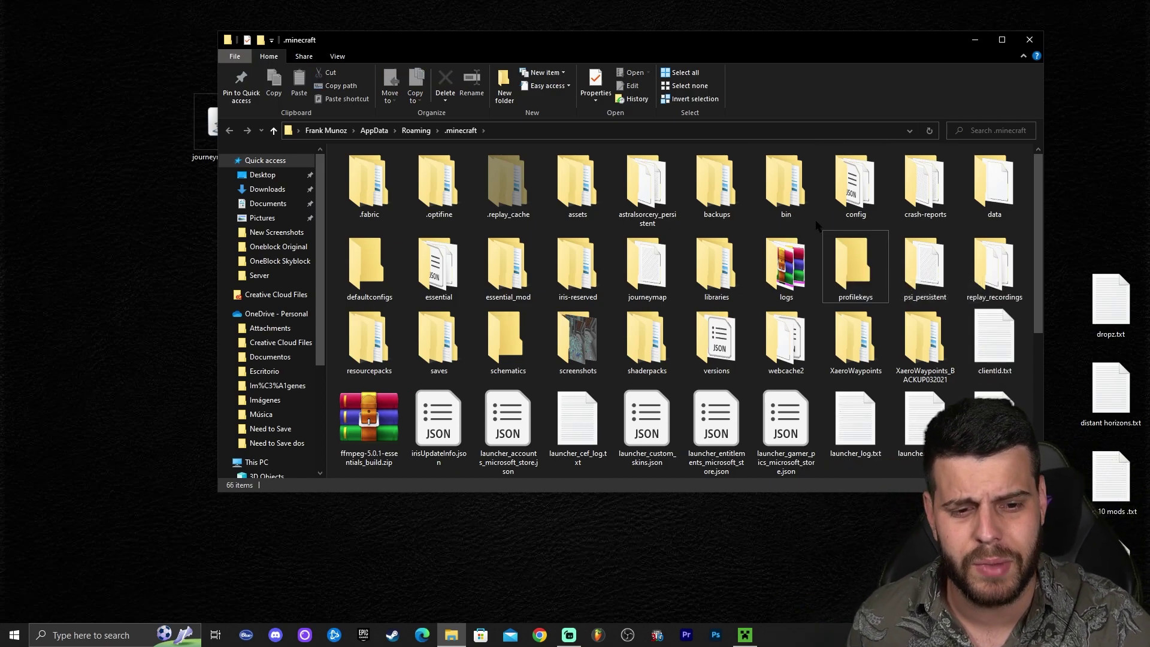
pyautogui.rightClick(899, 193)
pyautogui.moveTo(934, 365)
pyautogui.click(1002, 368)
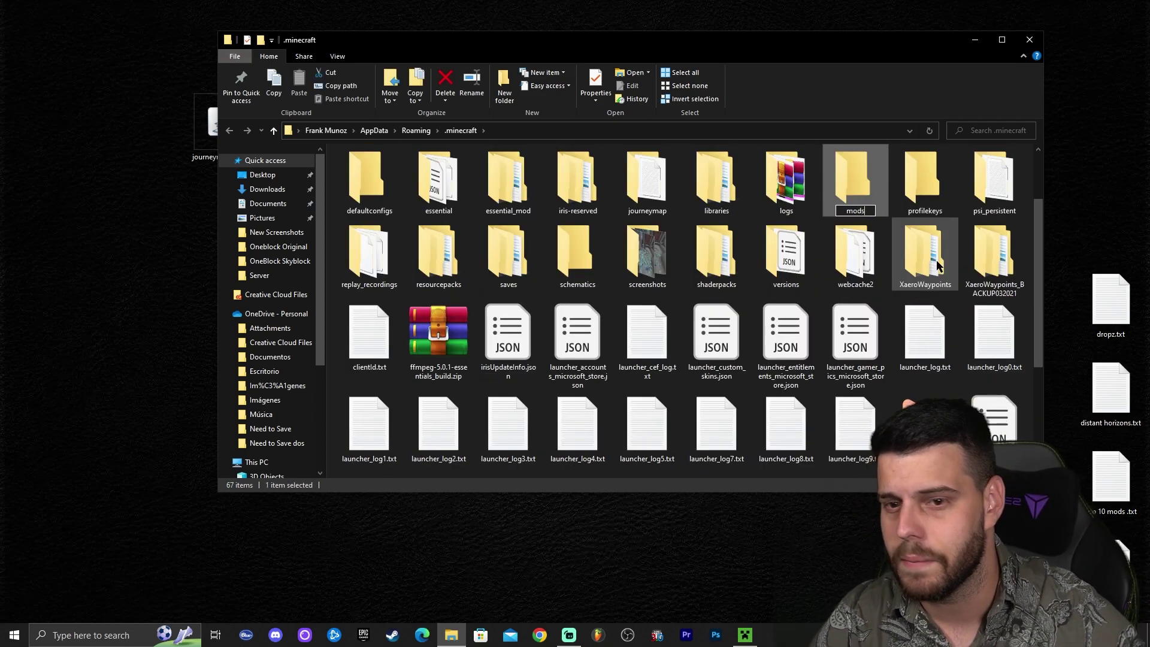
pyautogui.press('Return')
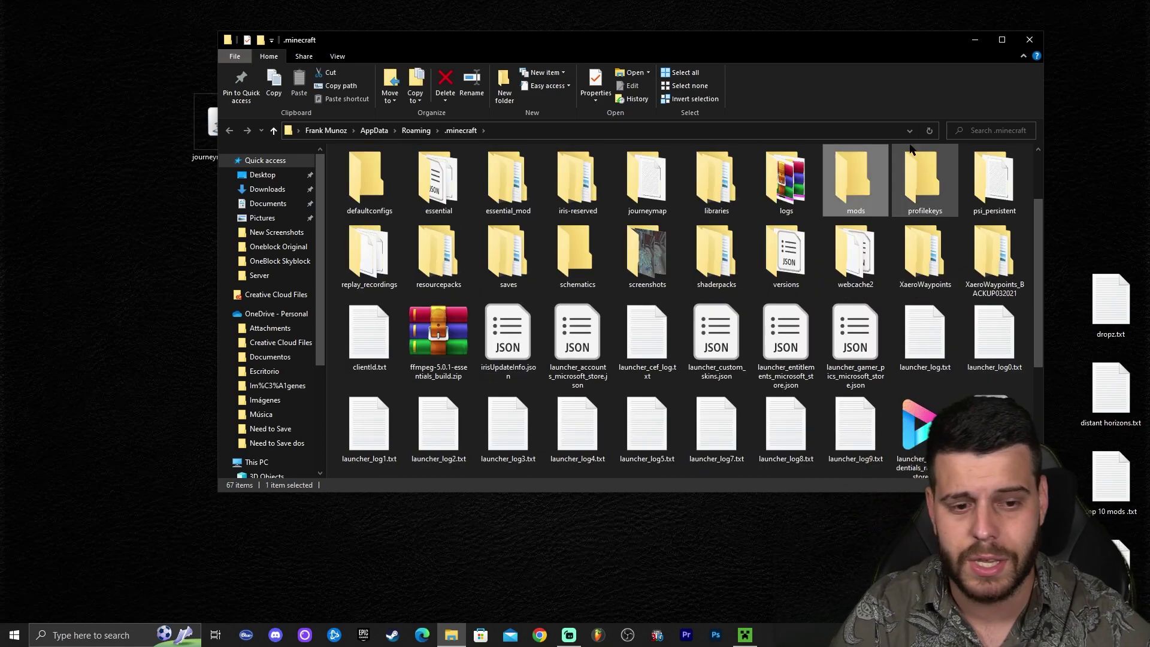
# Move journeymap-1.20-5.9.7-forge.jar from the desktop into the mods folder and refresh the listing.
pyautogui.doubleClick(853, 179)
pyautogui.moveTo(599, 40); pyautogui.dragTo(679, 38)
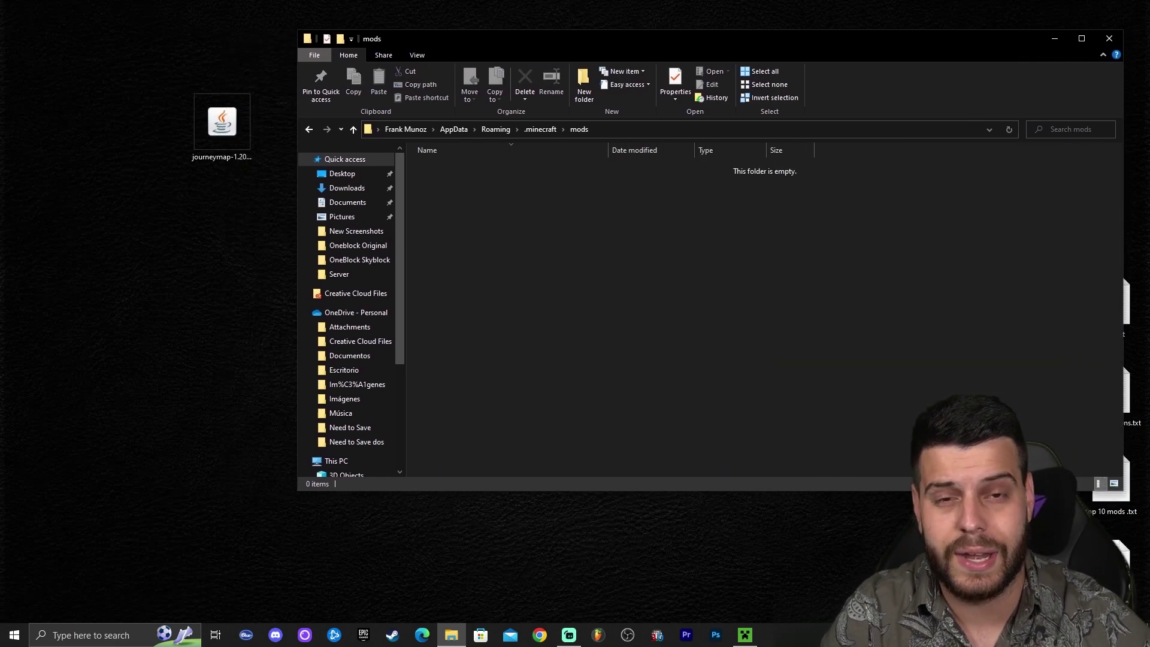
pyautogui.moveTo(222, 123); pyautogui.dragTo(557, 234)
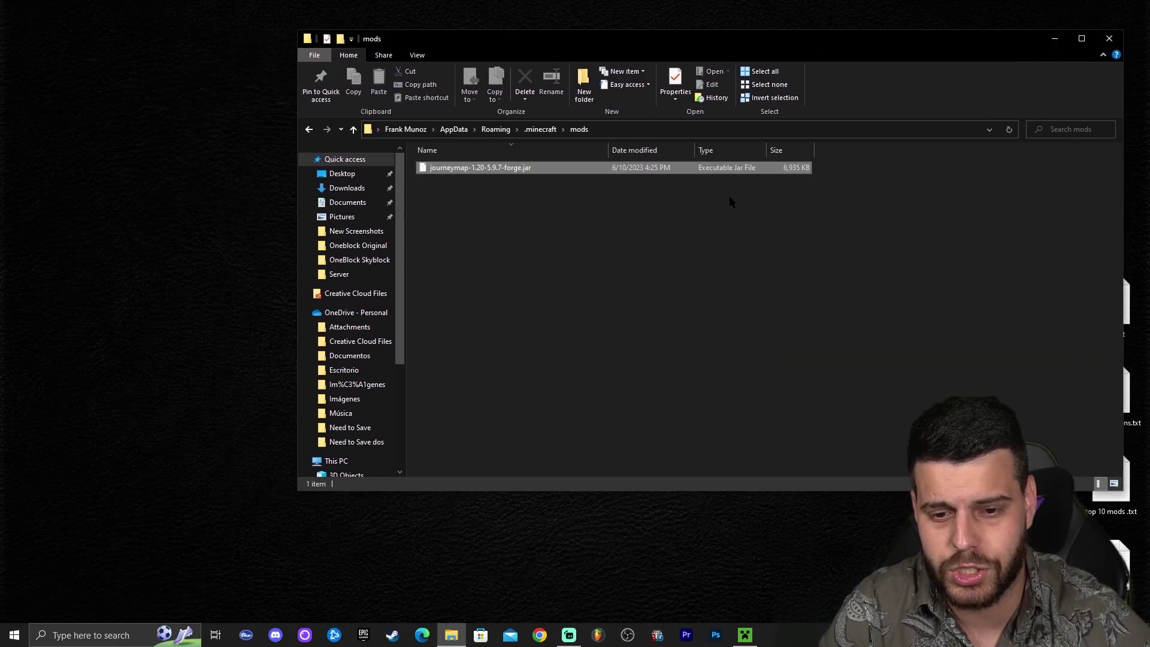
pyautogui.rightClick(734, 197)
pyautogui.click(786, 246)
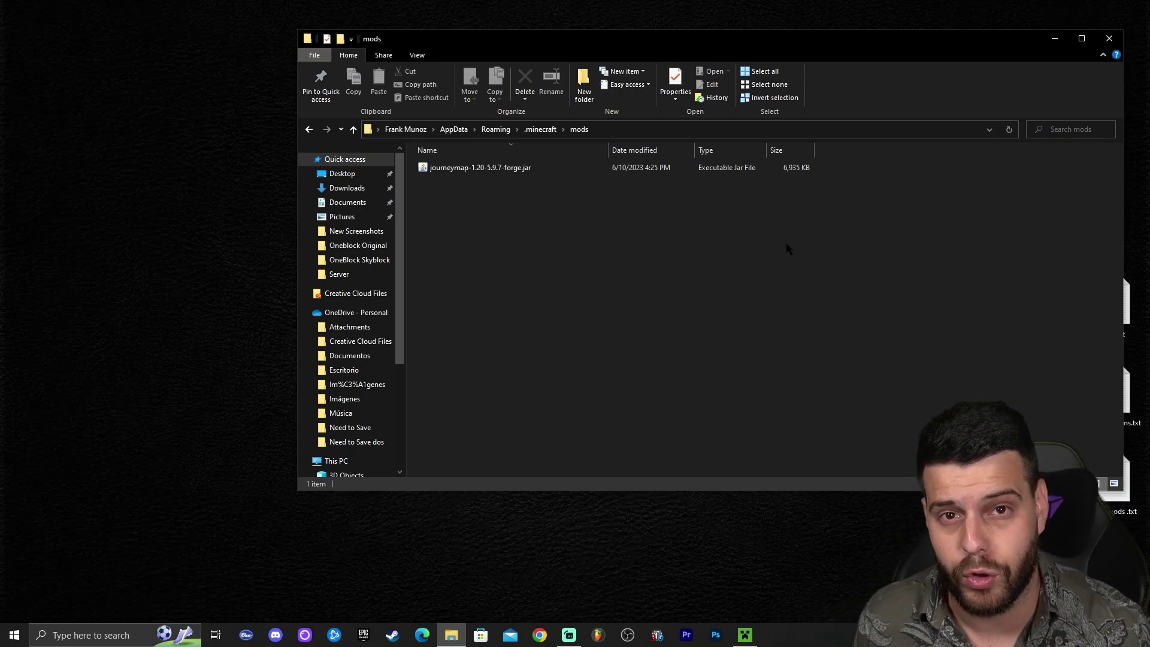
pyautogui.moveTo(673, 249); pyautogui.dragTo(502, 172)
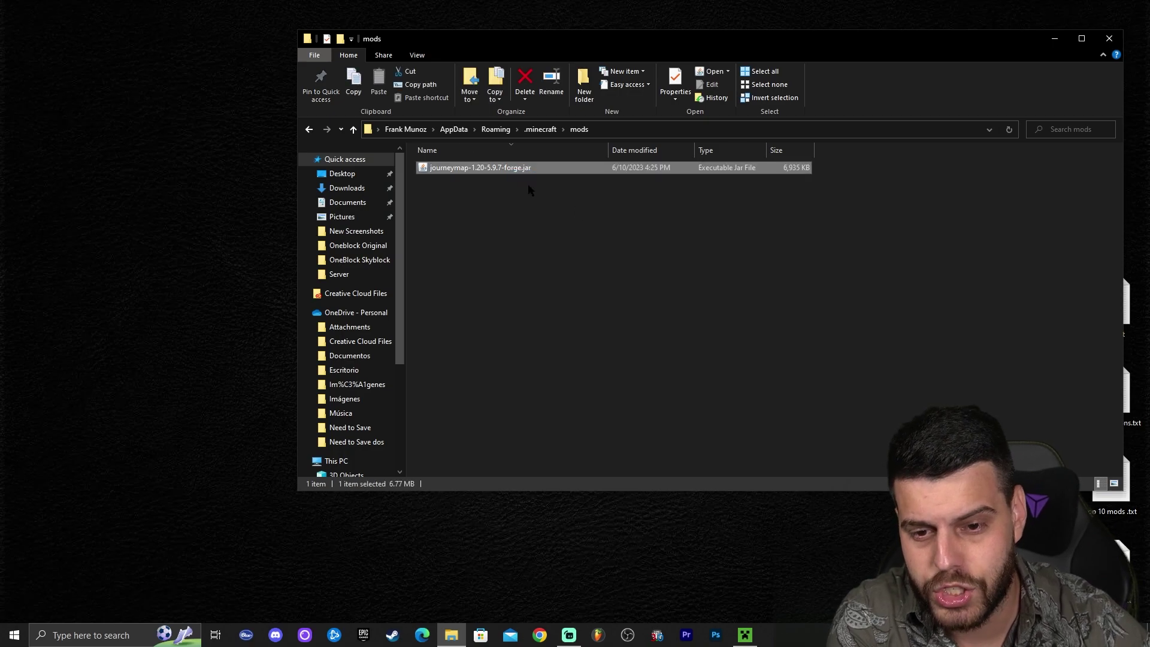
pyautogui.rightClick(561, 211)
pyautogui.click(677, 260)
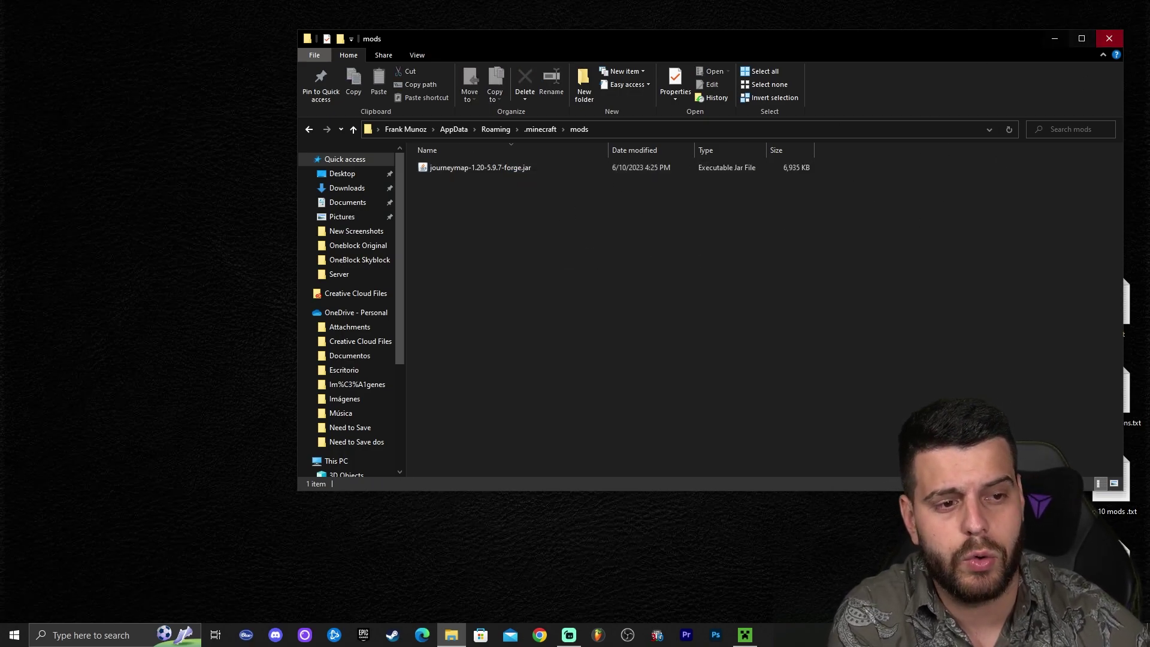
# Close Explorer and launch the forge 1.20 installation, accepting the modified-installation warning.
pyautogui.click(1108, 39)
pyautogui.click(748, 637)
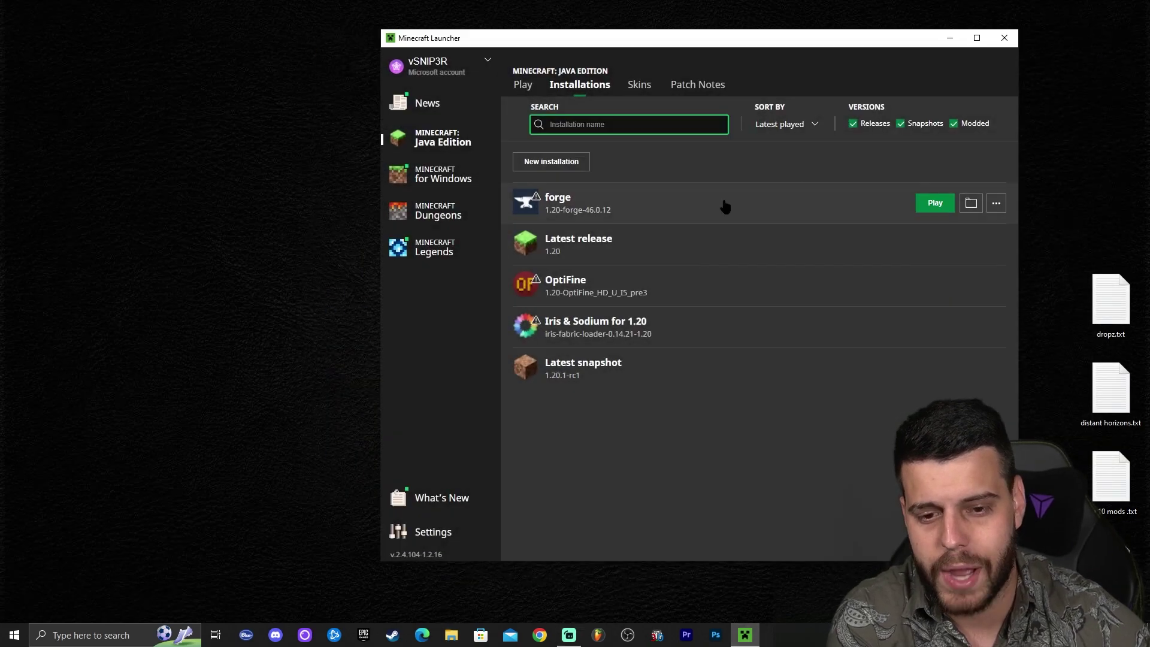
pyautogui.click(935, 203)
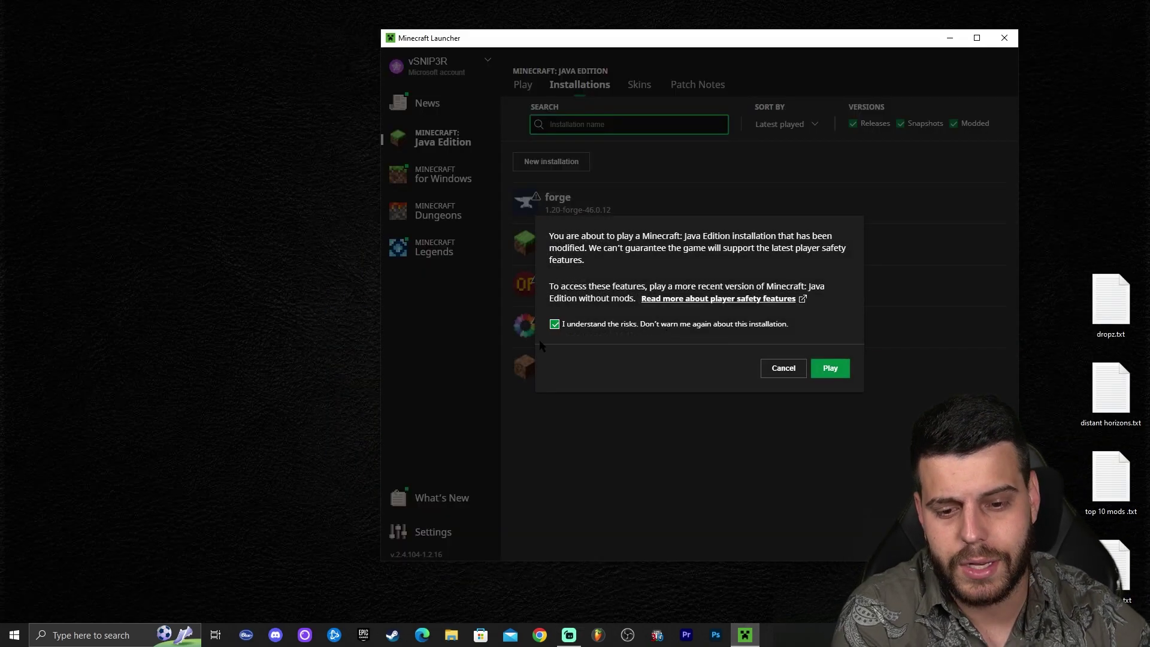
pyautogui.click(819, 369)
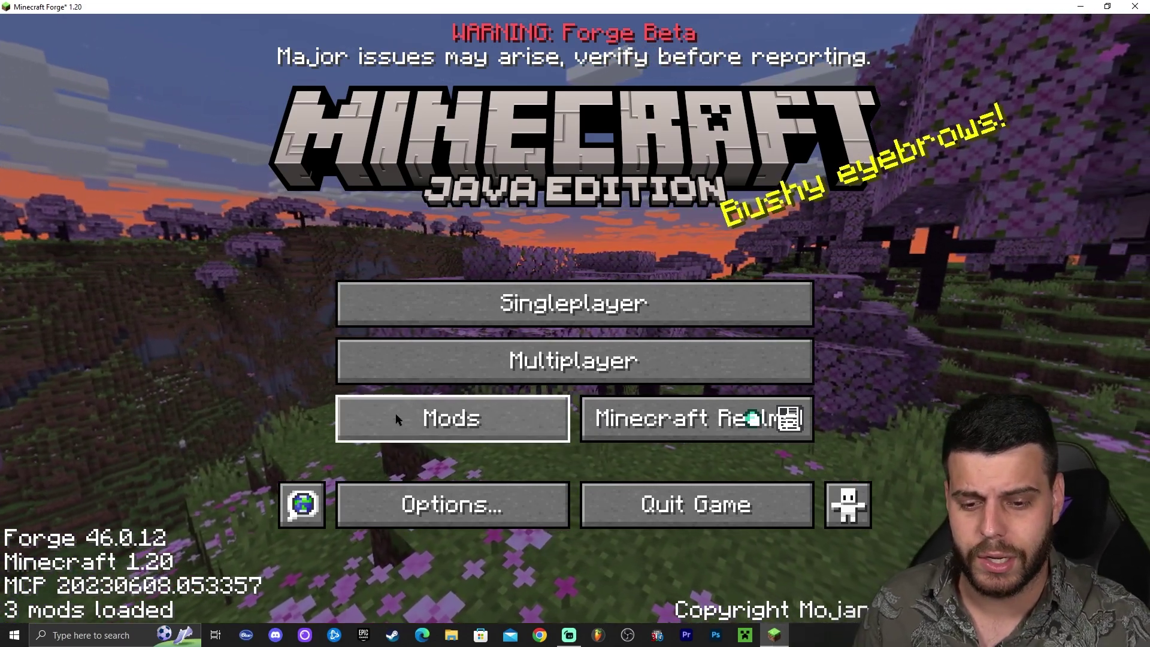
# Check Journeymap's details in the Mods list, then return to the title screen.
pyautogui.click(395, 418)
pyautogui.click(95, 248)
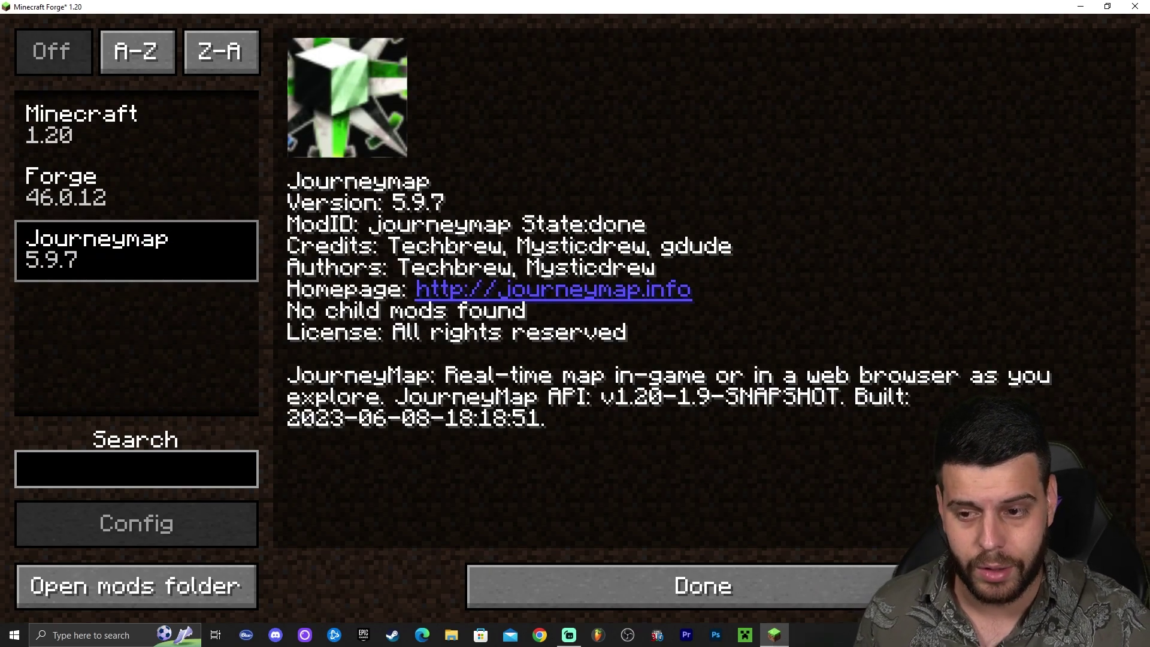
pyautogui.click(706, 569)
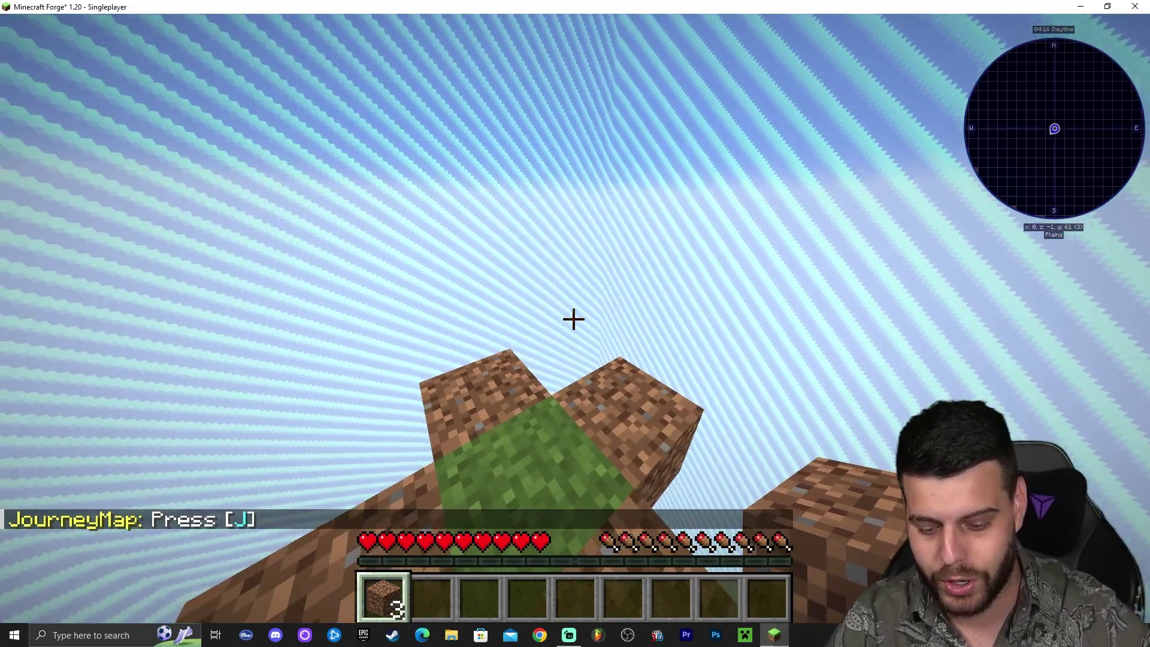
# Open the JourneyMap full-screen map, dismiss the About notice, pan and zoom, then close it.
pyautogui.press('j')
pyautogui.click(746, 580)
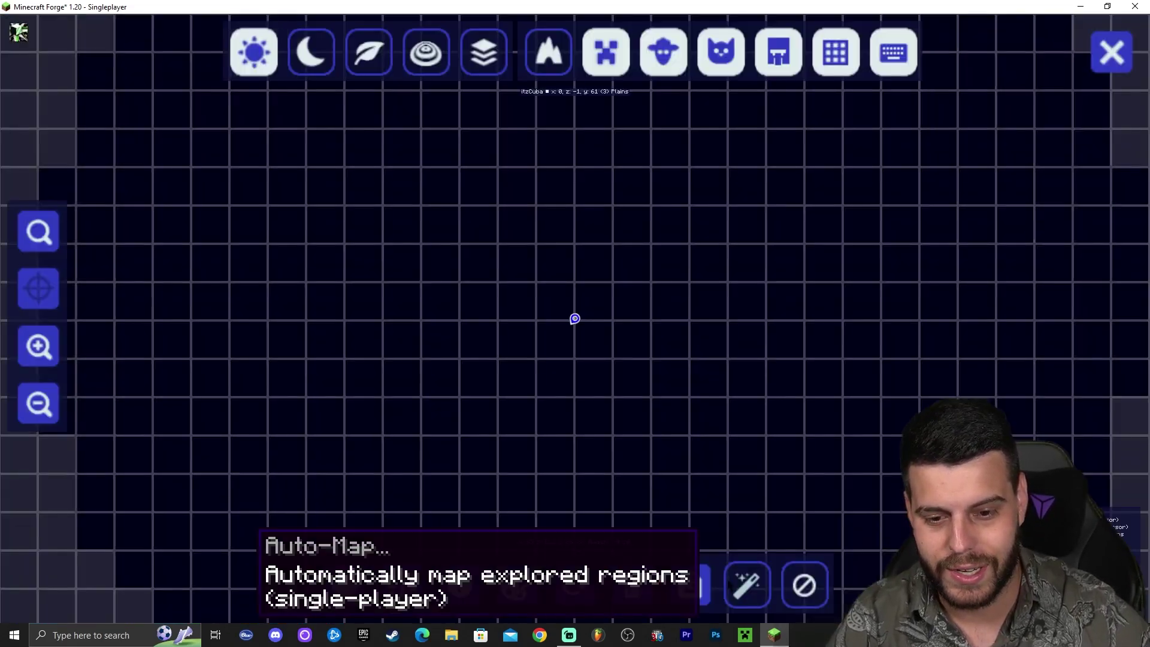
pyautogui.moveTo(572, 333); pyautogui.dragTo(591, 314)
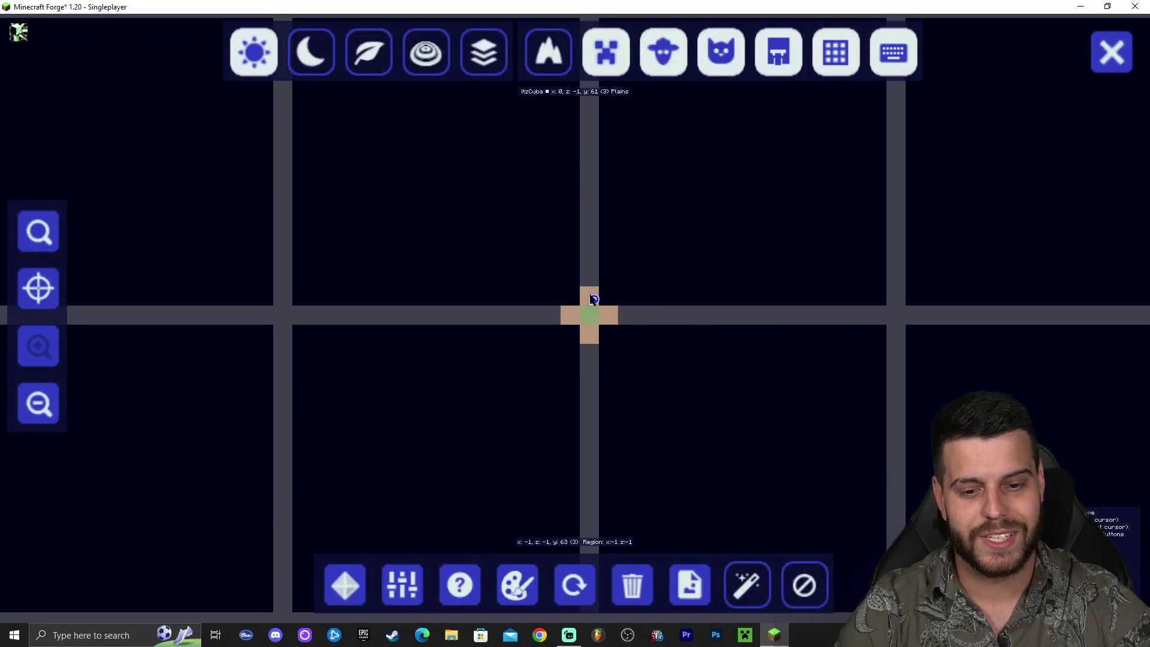
pyautogui.scroll(-3, 593, 310)
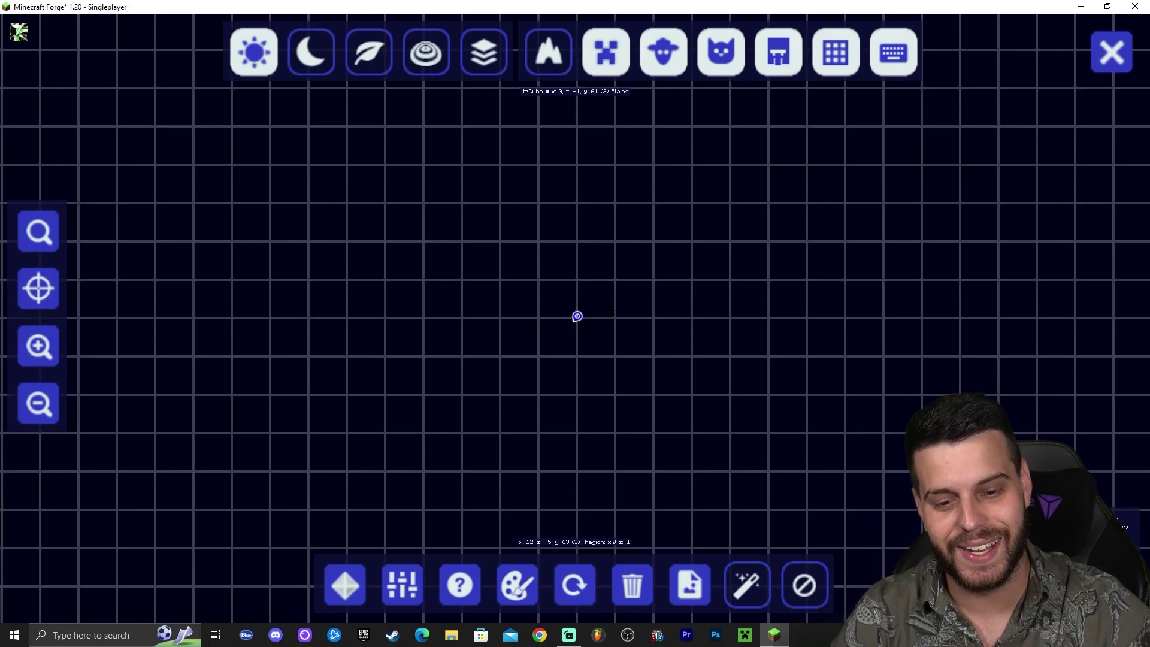
pyautogui.press('j')
pyautogui.press('j')
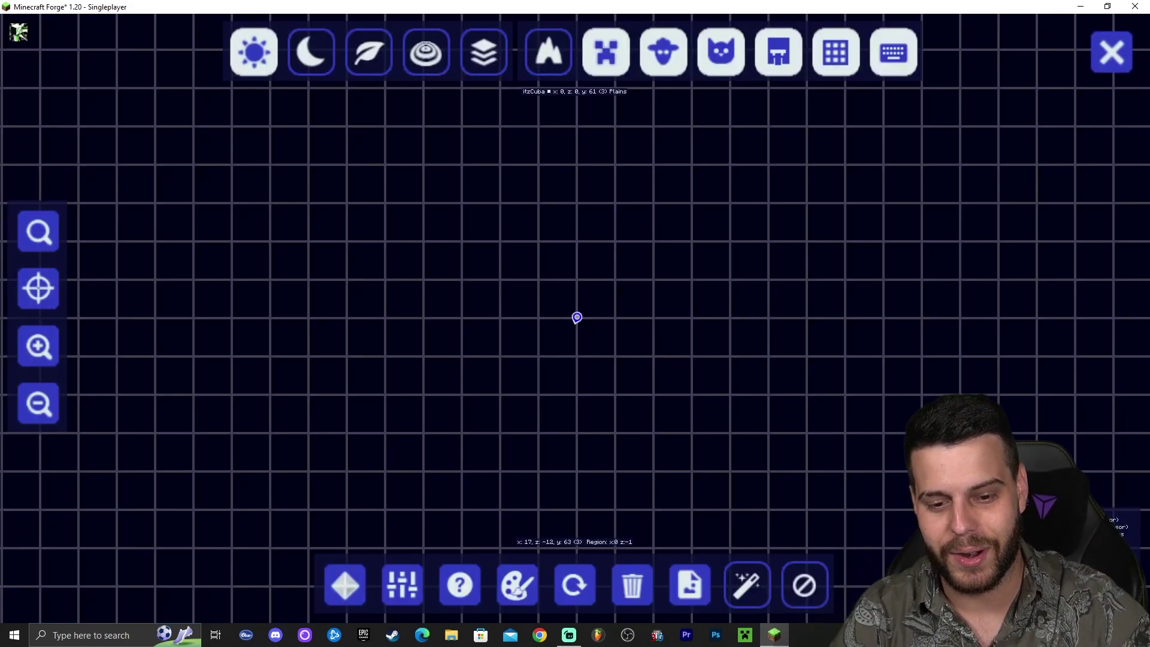
pyautogui.press('j')
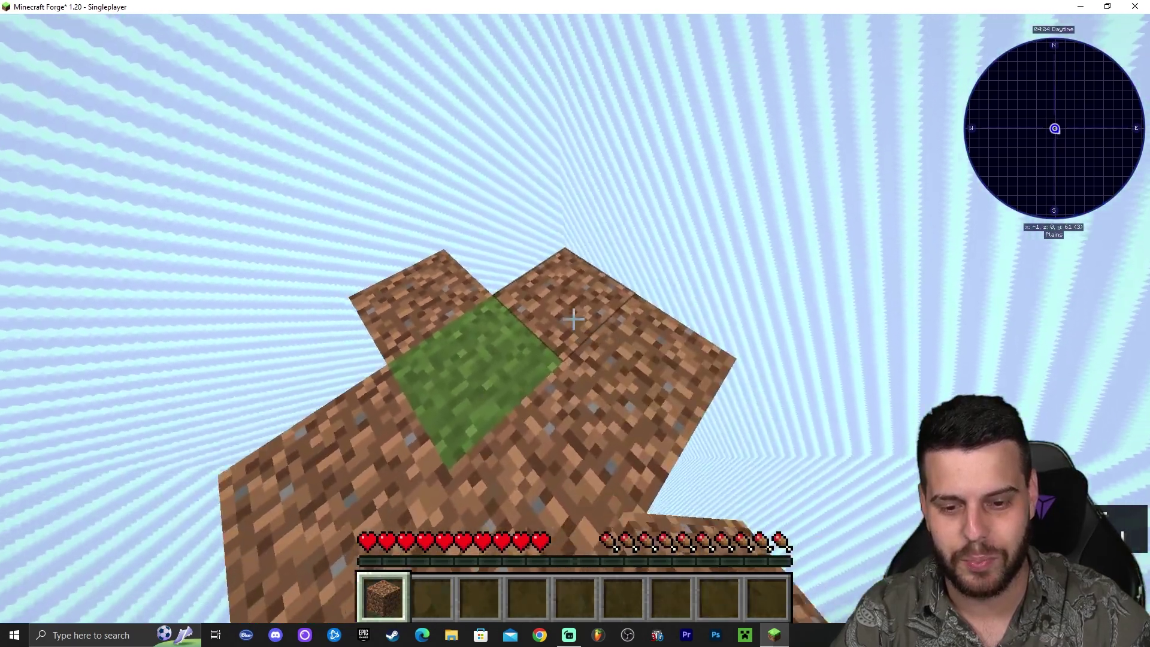
pyautogui.press('j')
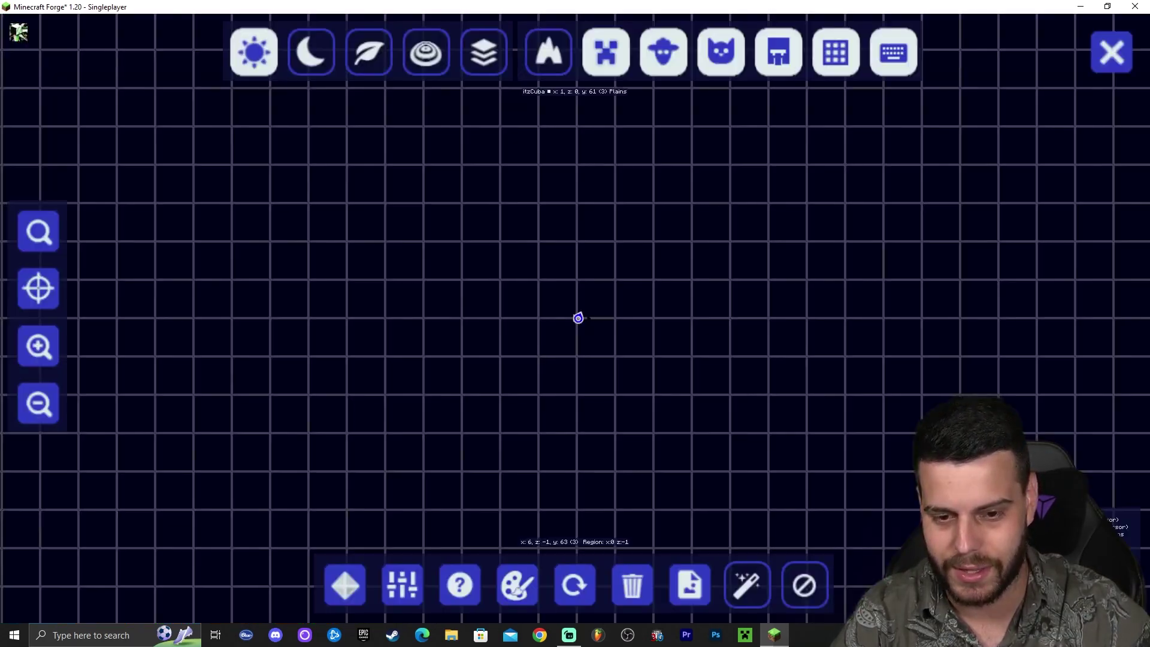
pyautogui.scroll(3, 548, 321)
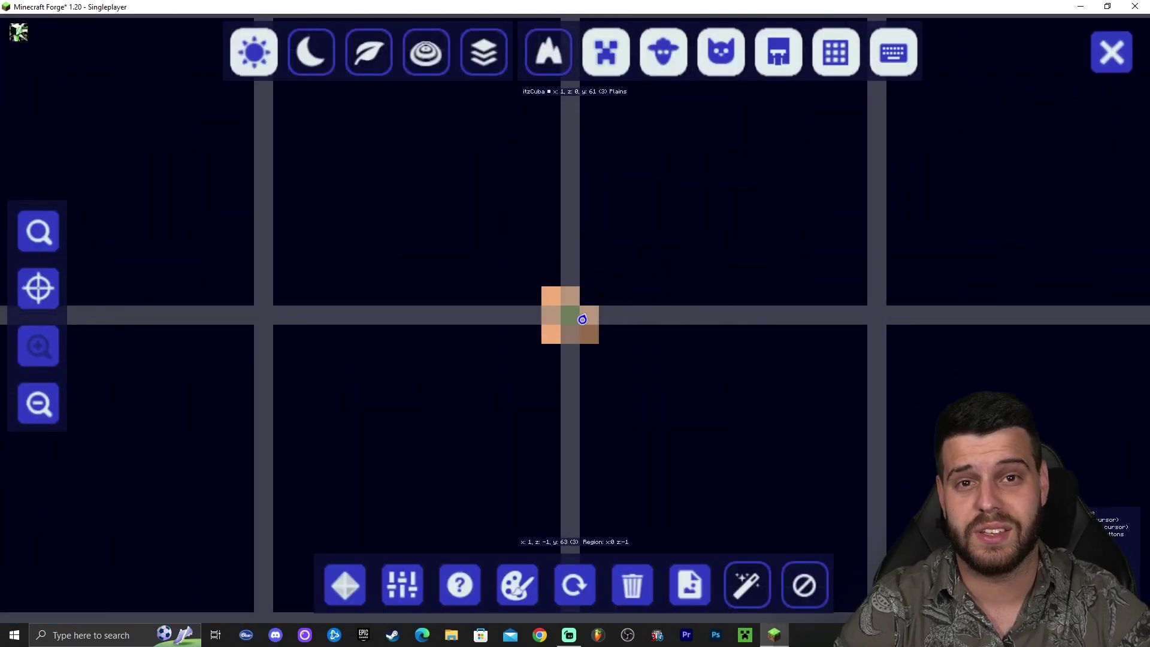
pyautogui.press('j')
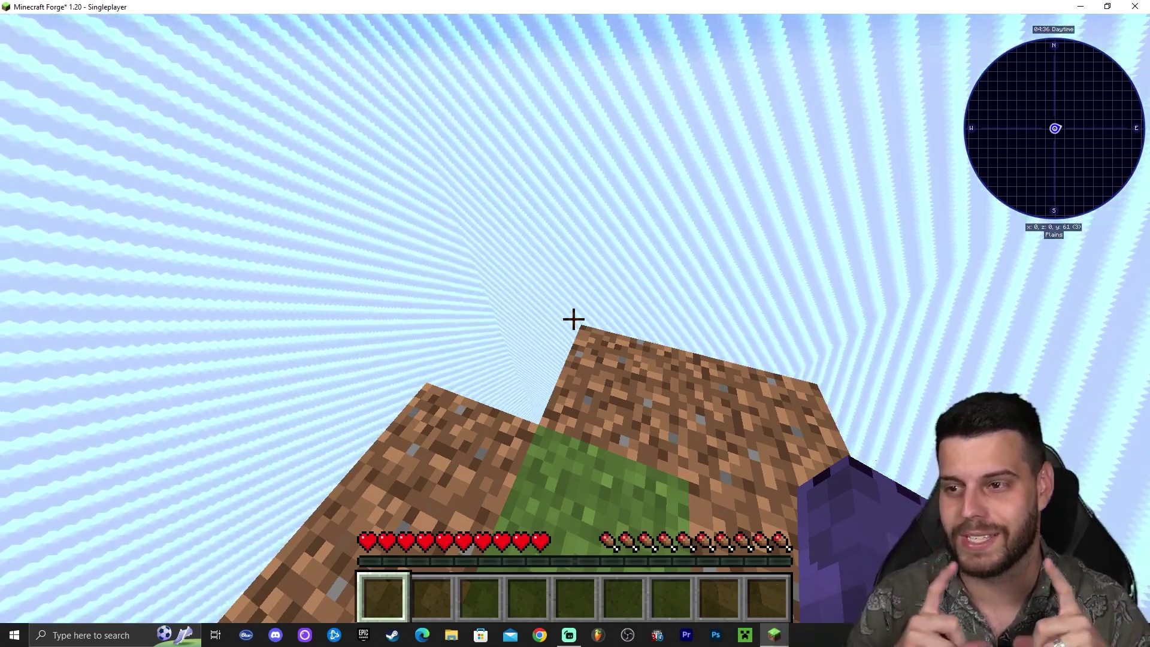
# Toggle between third-person and first-person views and break the grass block beneath the player.
pyautogui.press('F5')
pyautogui.press('F5')
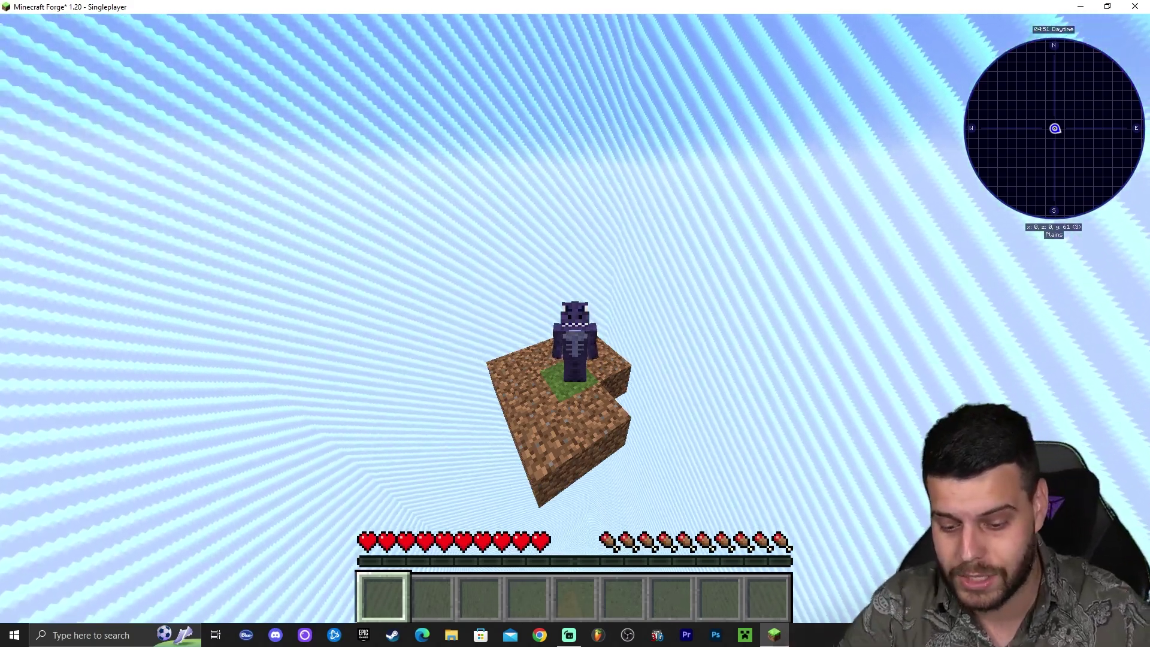
pyautogui.press('F5')
pyautogui.moveTo(575, 323); pyautogui.dragTo(575, 323)
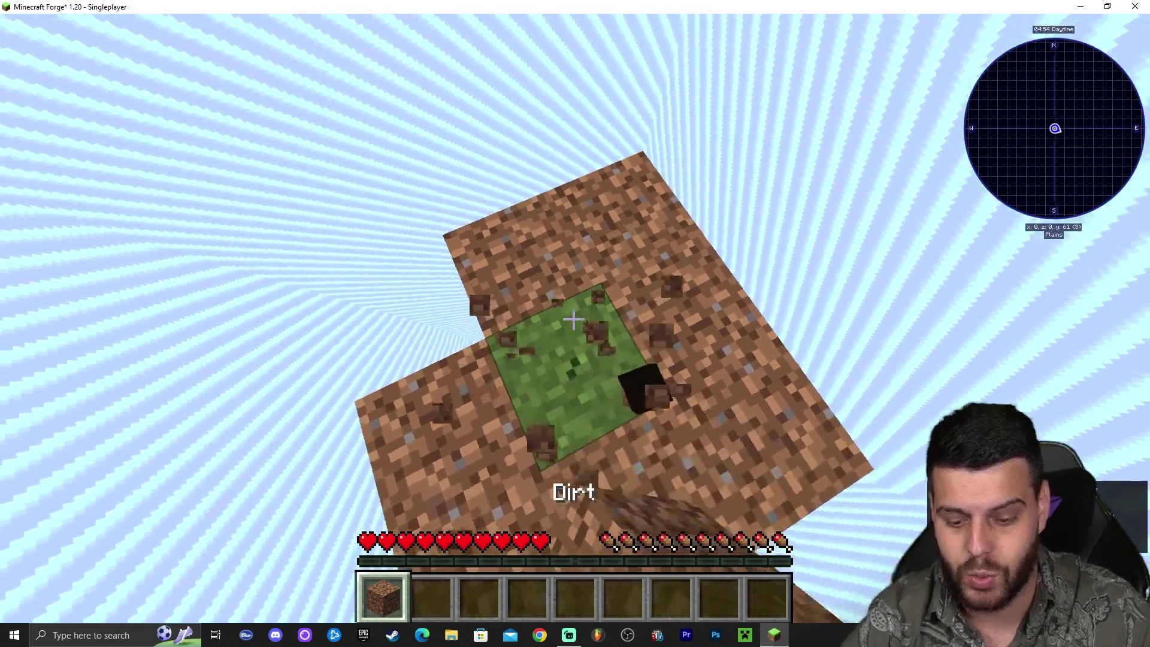
pyautogui.press('F5')
pyautogui.press('F5')
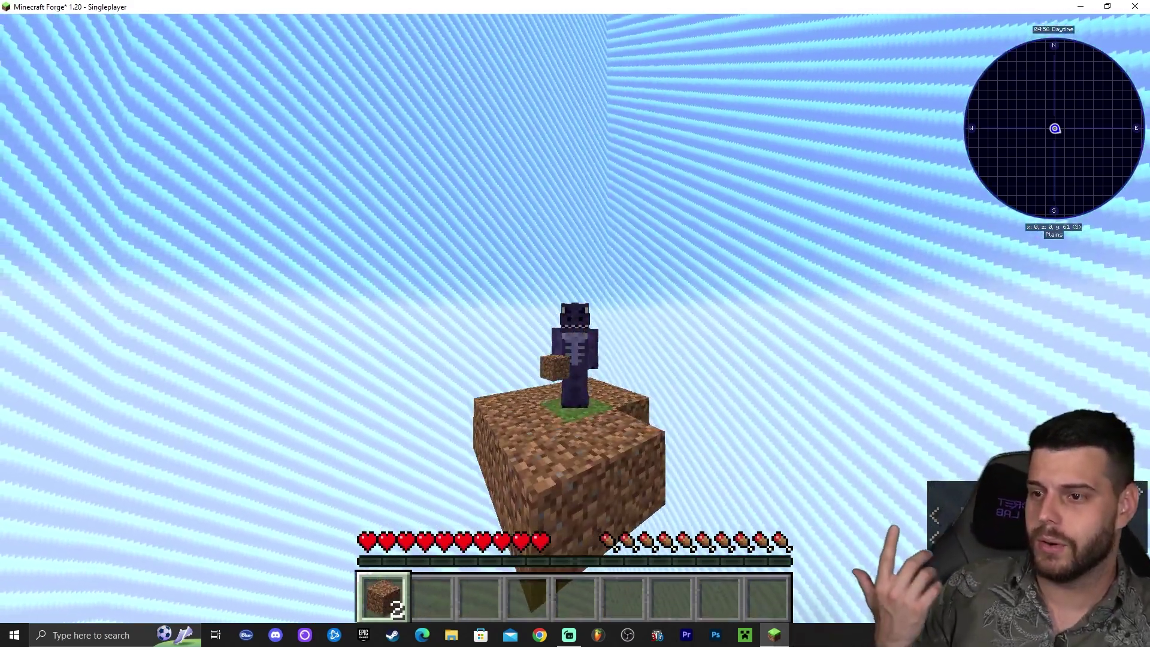